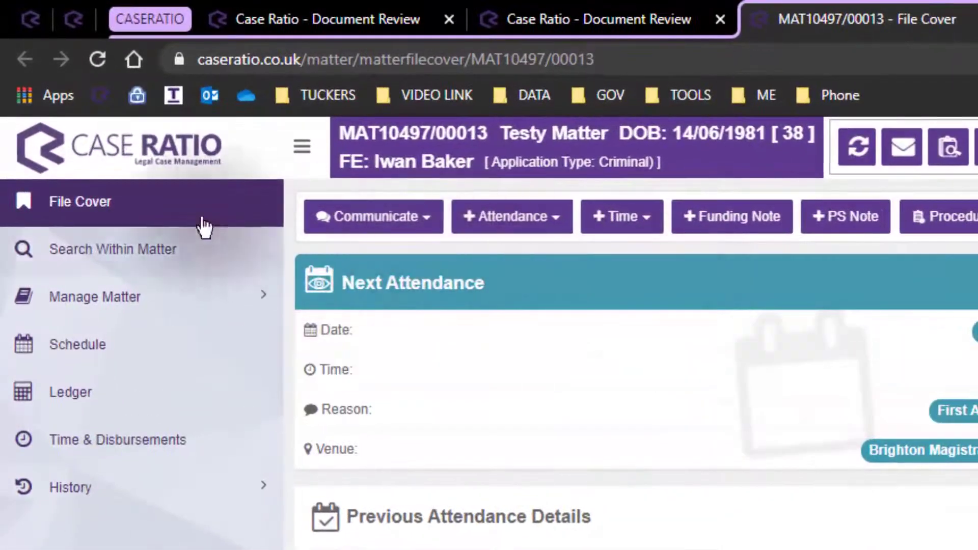
Step: Start creating a new document for the matter from its History page
{"action": "left_click", "coordinate": [429, 225]}
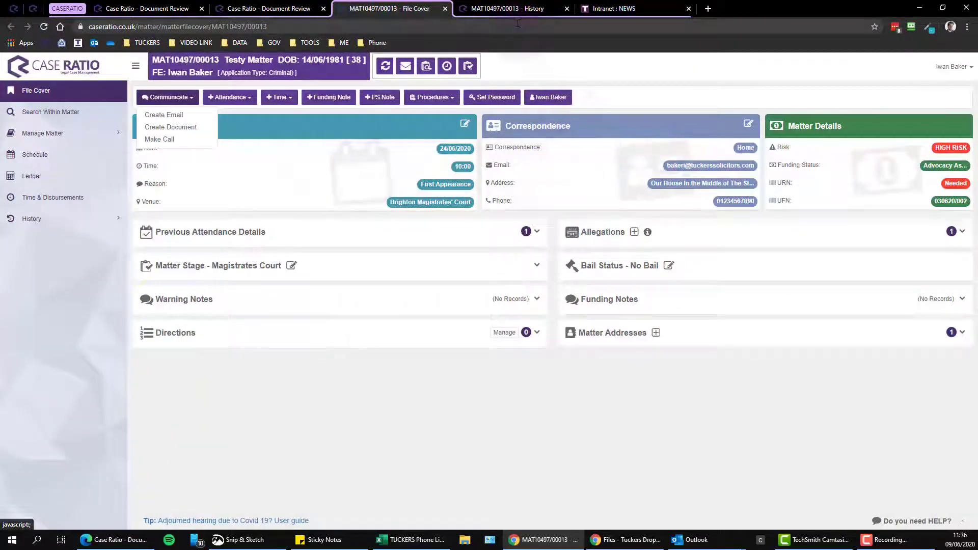
{"action": "left_click", "coordinate": [500, 8]}
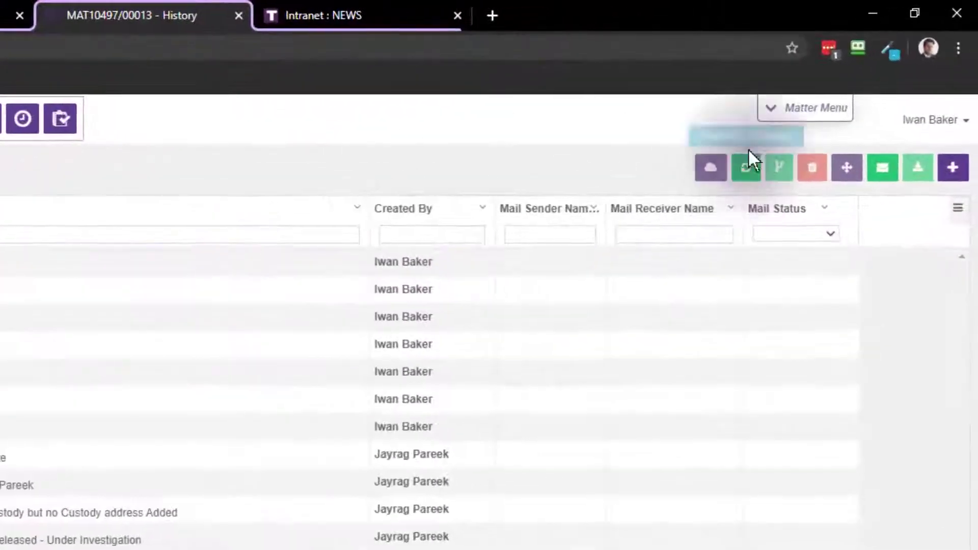
{"action": "left_click", "coordinate": [775, 118]}
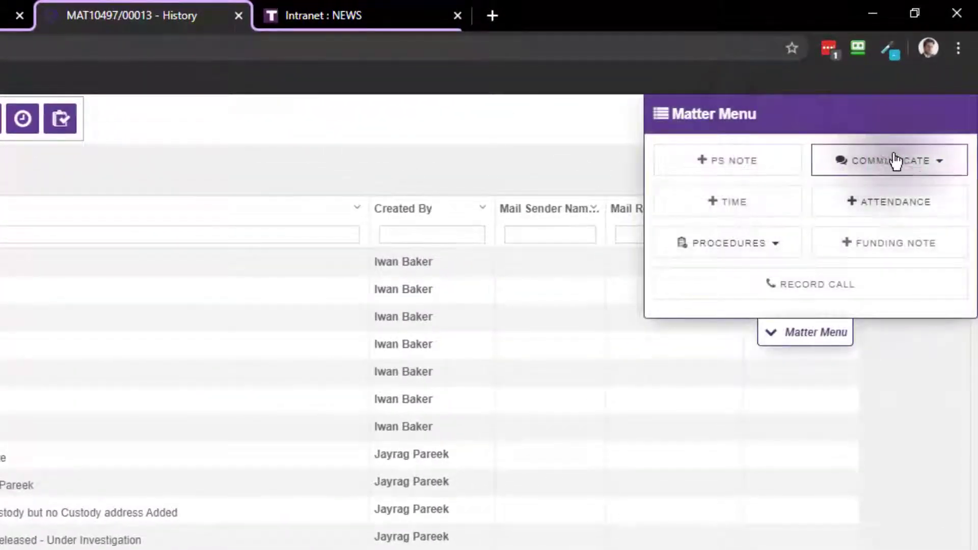
{"action": "left_click", "coordinate": [916, 160]}
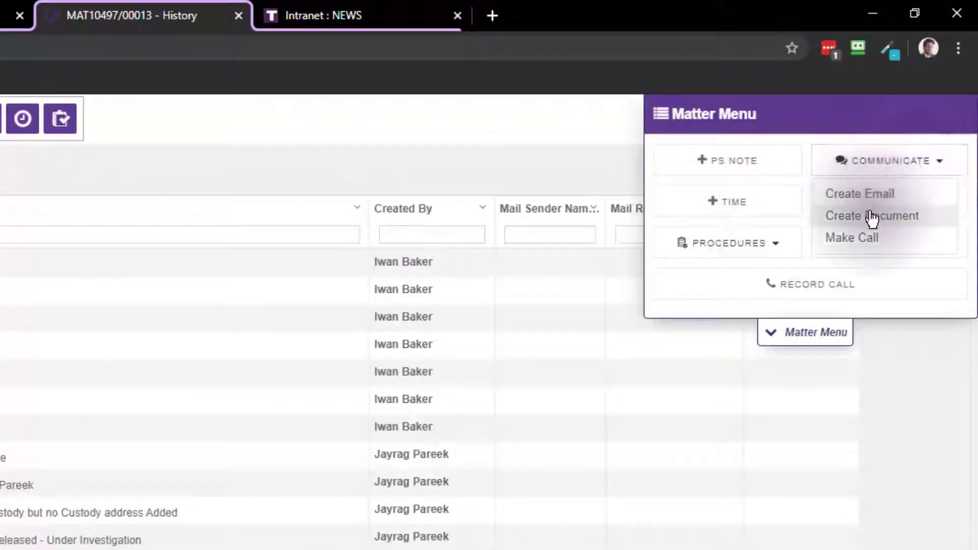
{"action": "left_click", "coordinate": [871, 216]}
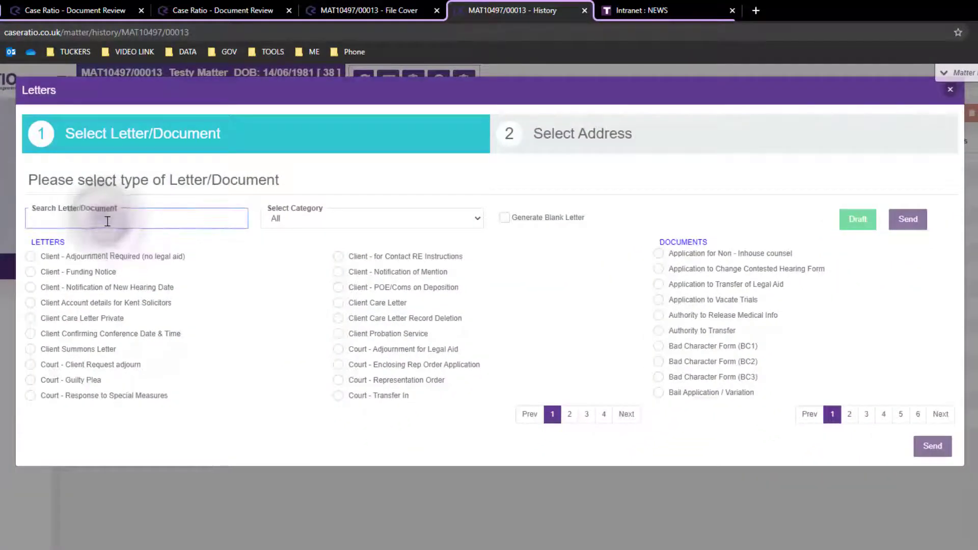
Step: Search the letter templates for "cle", then choose to generate a blank letter and proceed with sending
{"action": "type", "text": "cle"}
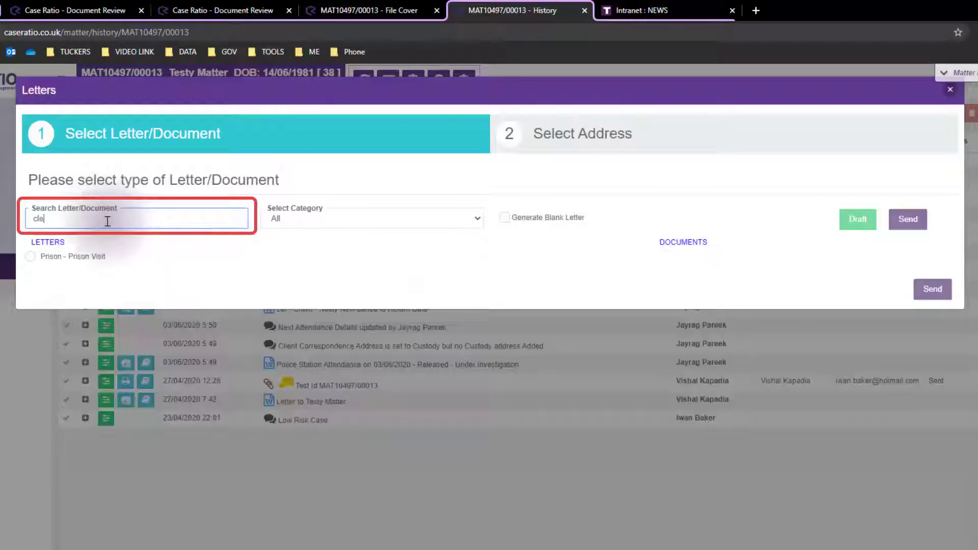
{"action": "left_click", "coordinate": [505, 218]}
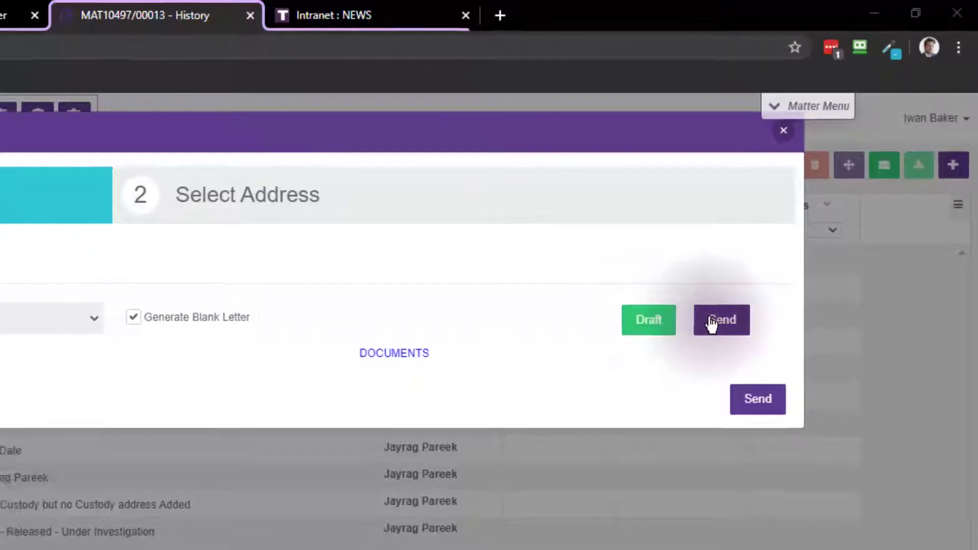
{"action": "left_click", "coordinate": [713, 325]}
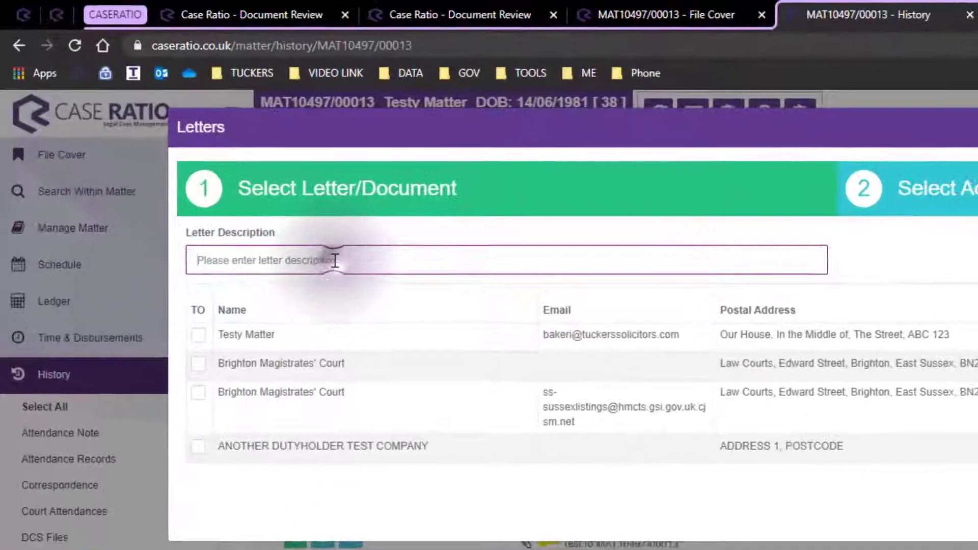
Step: Describe the letter as "Test letter", select the client as the recipient and continue to the pre-letter questions
{"action": "left_click", "coordinate": [196, 152]}
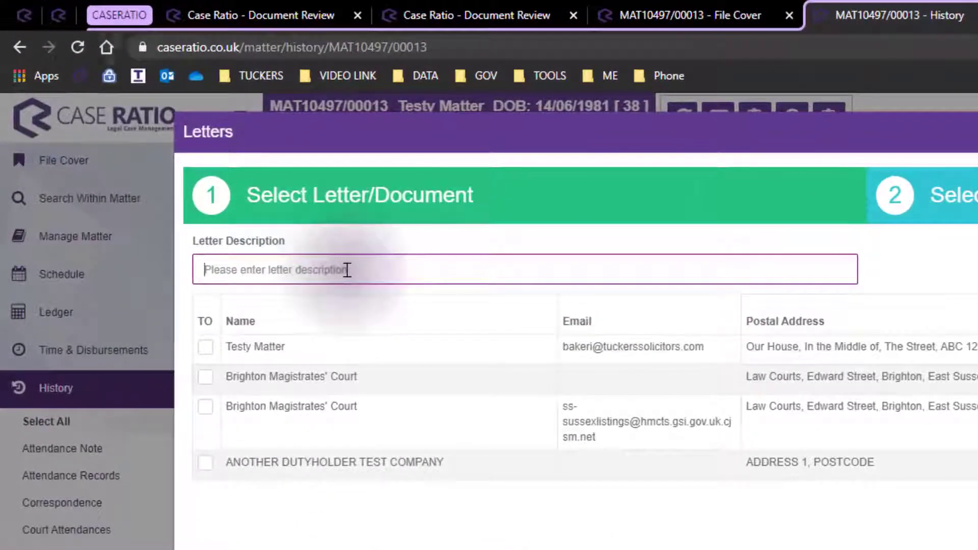
{"action": "type", "text": "Test letter"}
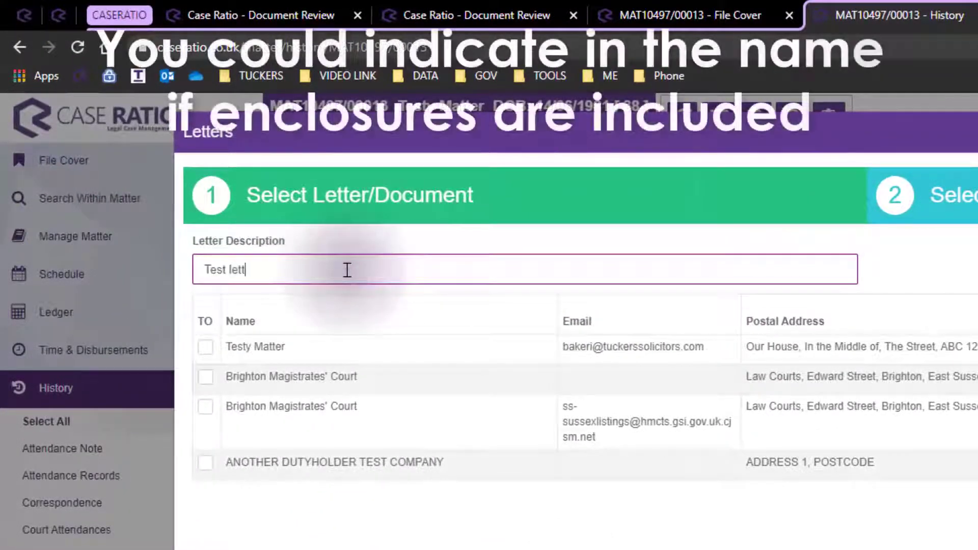
{"action": "left_click", "coordinate": [206, 346]}
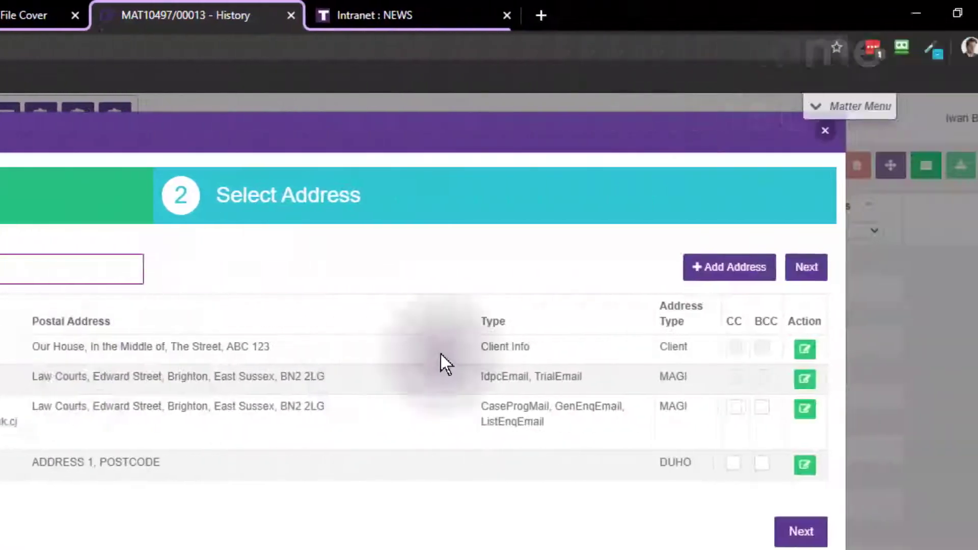
{"action": "left_click", "coordinate": [764, 267]}
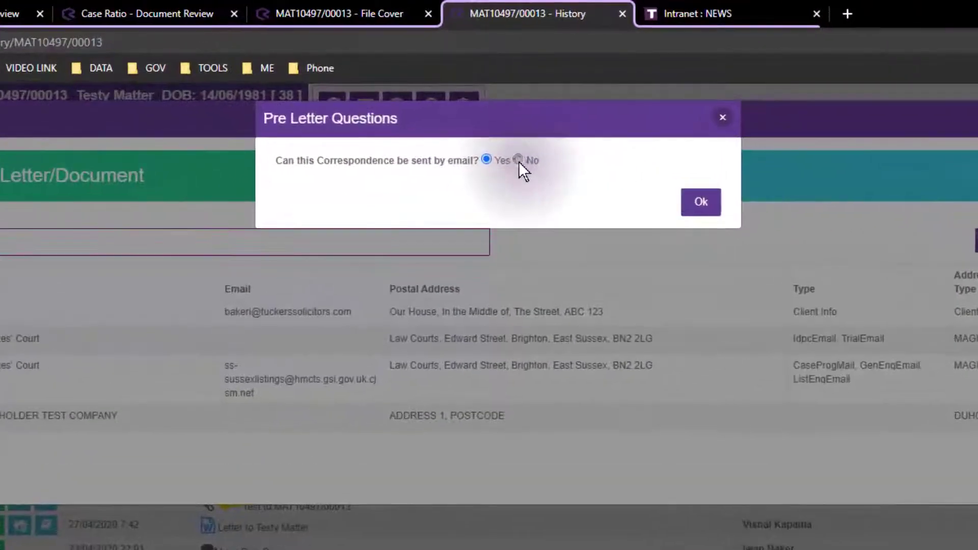
Step: Mark the correspondence as not for email, deliver it by post and send it to central print
{"action": "left_click", "coordinate": [518, 160]}
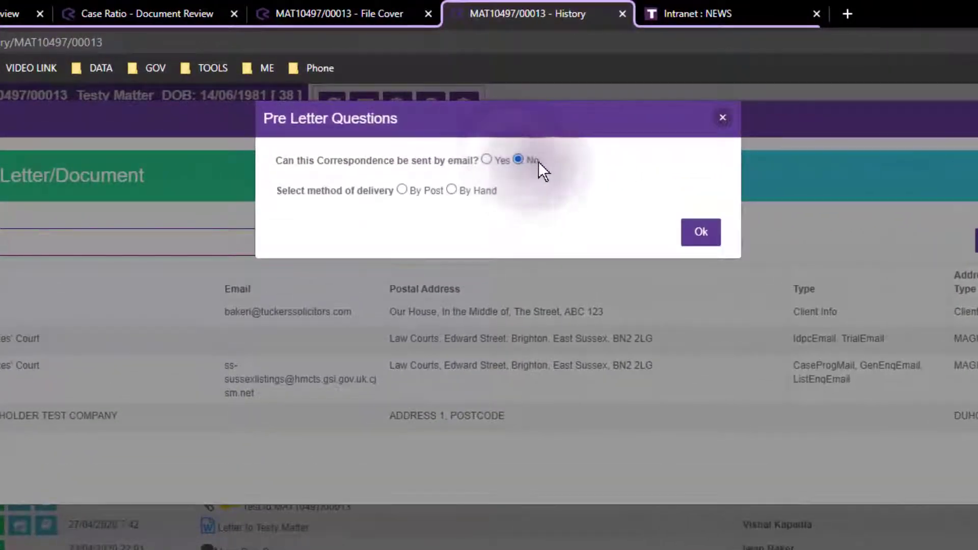
{"action": "left_click", "coordinate": [402, 189]}
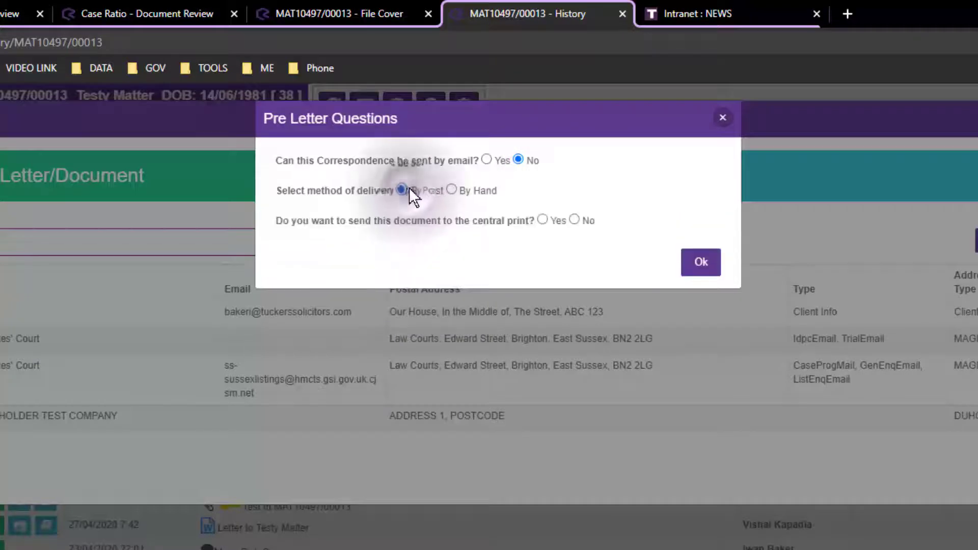
{"action": "left_click", "coordinate": [542, 220]}
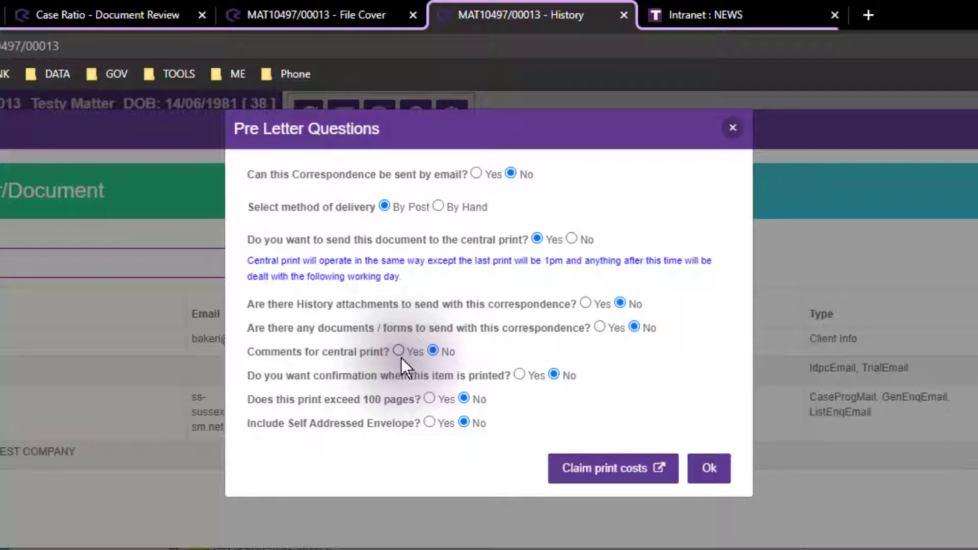
Step: Attach NAE 22_08_19, the 01_06_19_to_01_07_19 O2 file, Egress_Multi_Media_Evidence_1_J1.pdf, Spreadsheet B and "Let - Client - Notify New Bailed to Return Date" from the matter history
{"action": "left_click", "coordinate": [585, 303]}
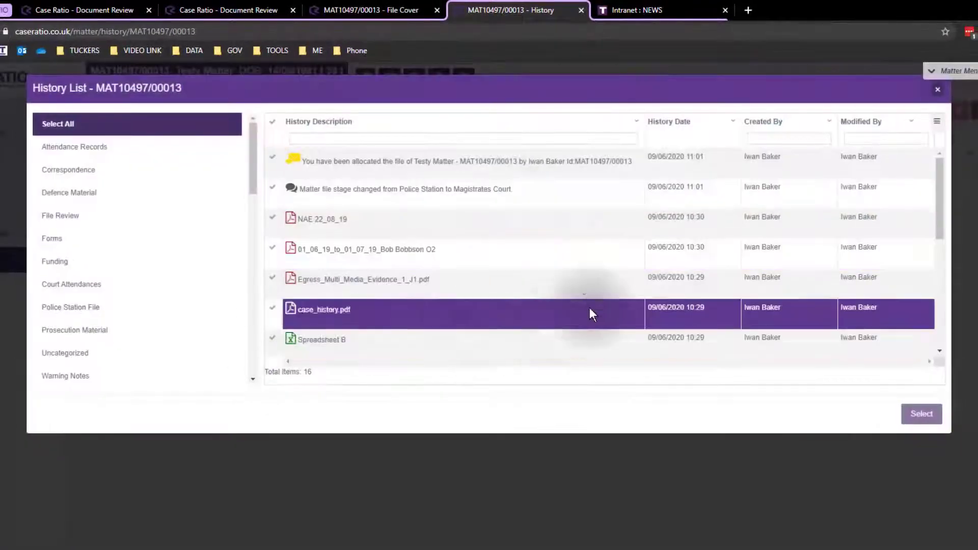
{"action": "scroll", "coordinate": [387, 224], "scroll_direction": "down", "scroll_amount": 5}
{"action": "scroll", "coordinate": [386, 225], "scroll_direction": "up", "scroll_amount": 5}
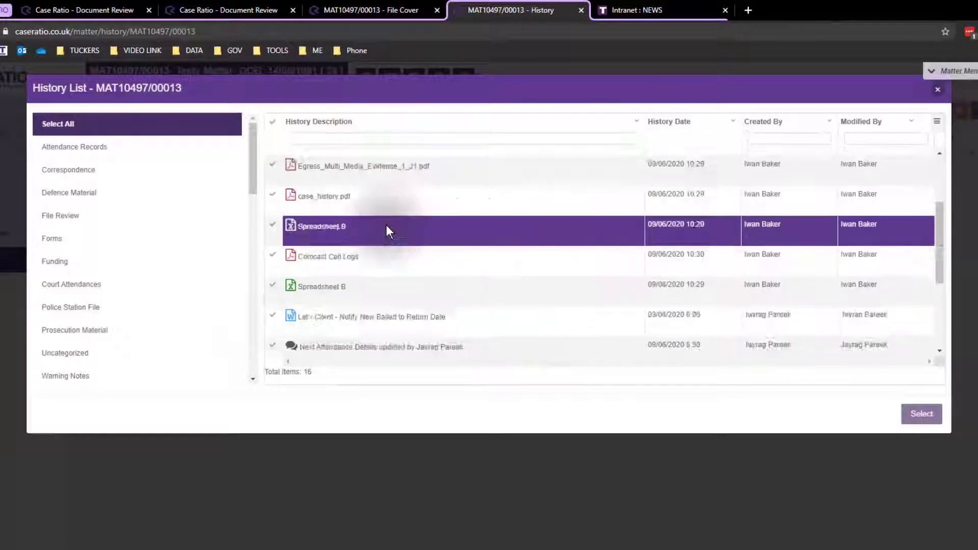
{"action": "left_click", "coordinate": [338, 139]}
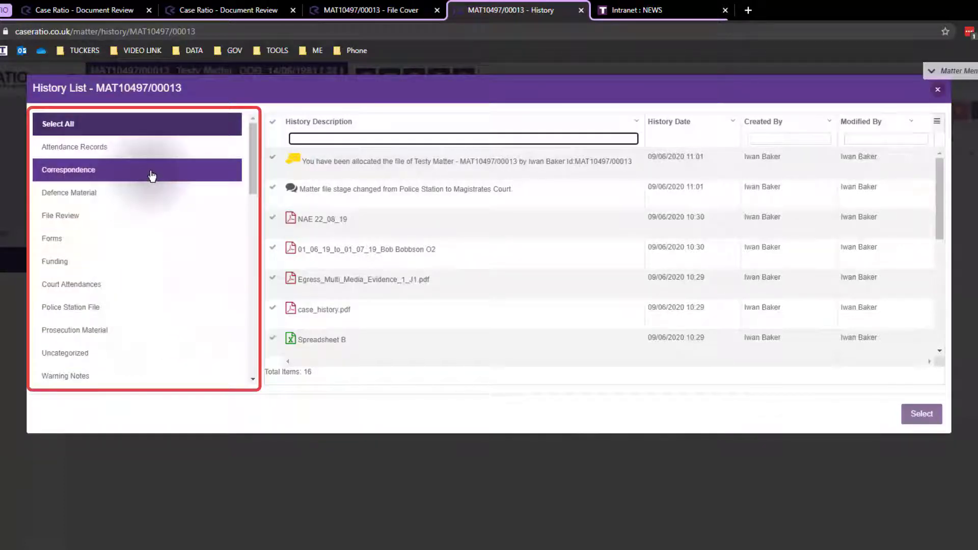
{"action": "left_click", "coordinate": [274, 221]}
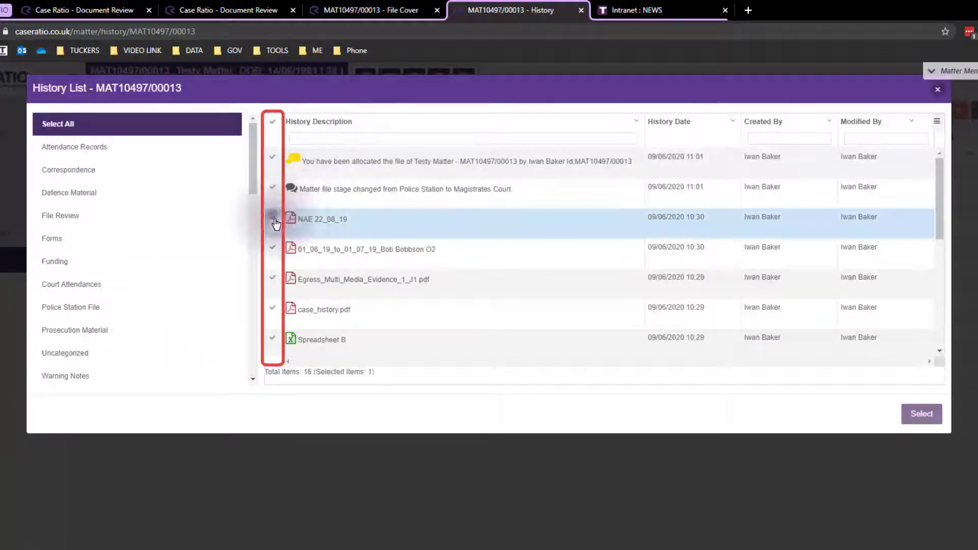
{"action": "left_click", "coordinate": [272, 248]}
{"action": "left_click", "coordinate": [273, 278]}
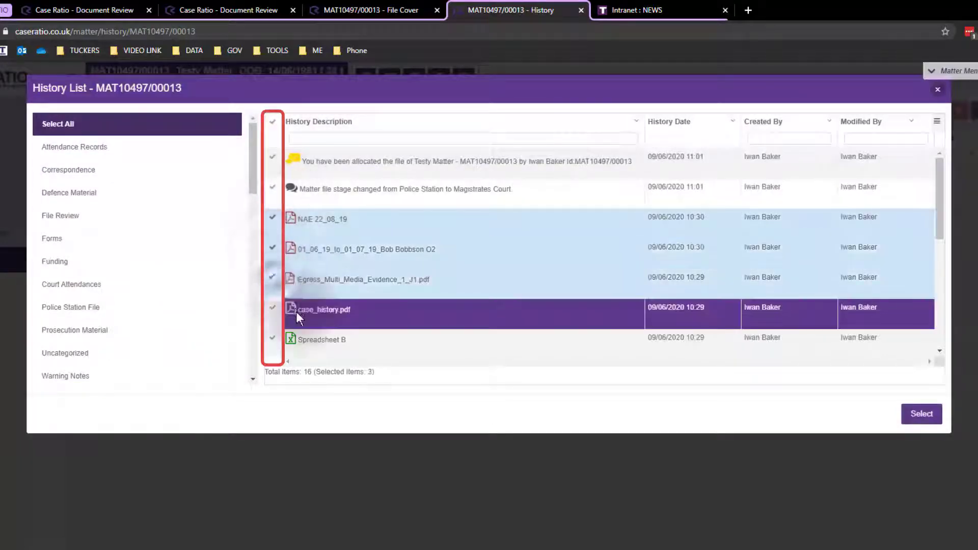
{"action": "left_click", "coordinate": [272, 338]}
{"action": "scroll", "coordinate": [337, 234], "scroll_direction": "down", "scroll_amount": 3}
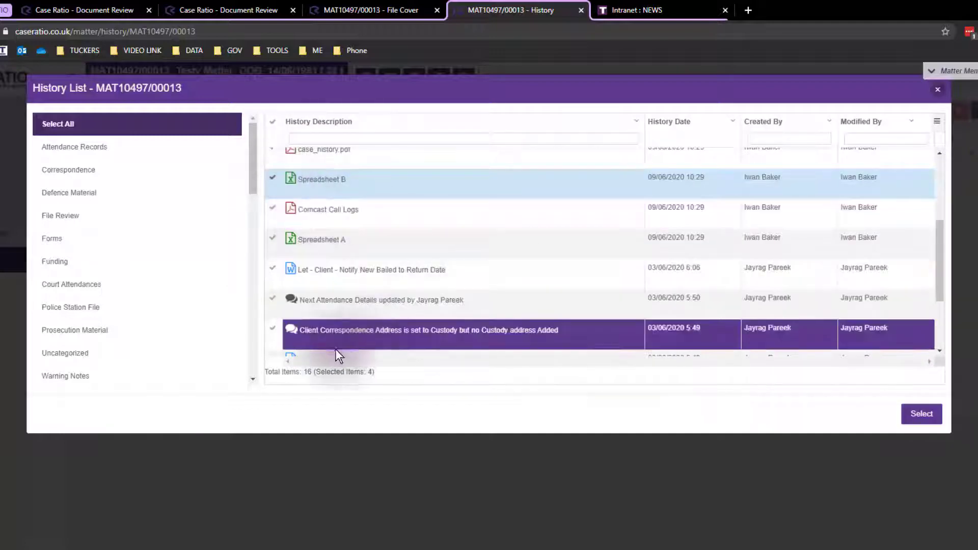
{"action": "left_click", "coordinate": [272, 269]}
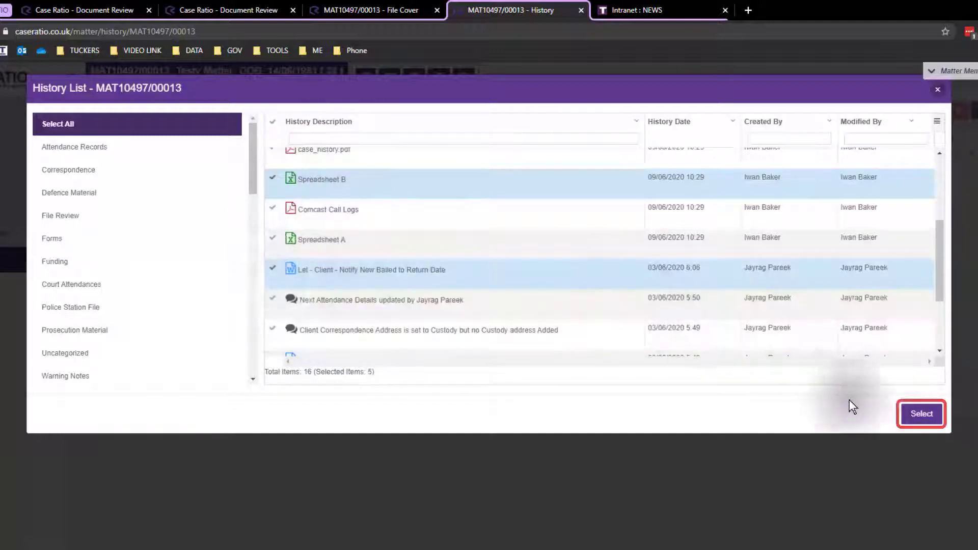
{"action": "left_click", "coordinate": [921, 414]}
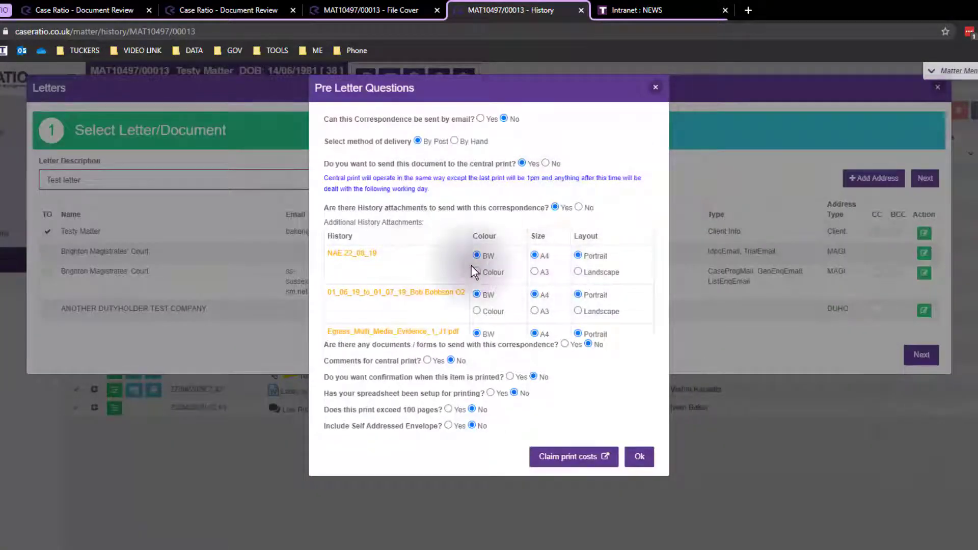
Step: Set Egress_Multi_Media_Evidence_1_J1.pdf to print in colour and look over the attachments' colour, size and layout options
{"action": "scroll", "coordinate": [578, 267], "scroll_direction": "down", "scroll_amount": 1}
{"action": "scroll", "coordinate": [577, 265], "scroll_direction": "down", "scroll_amount": 2}
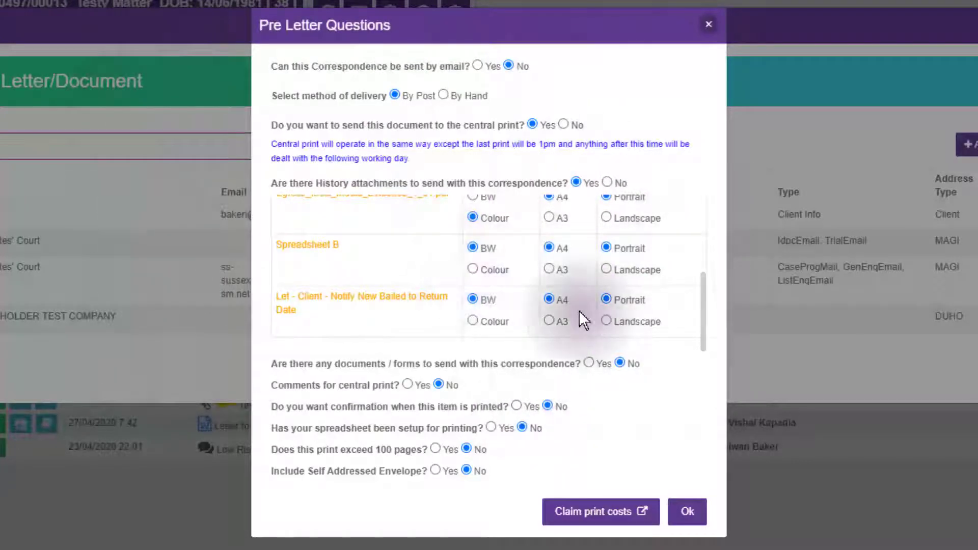
{"action": "scroll", "coordinate": [579, 310], "scroll_direction": "up", "scroll_amount": 5}
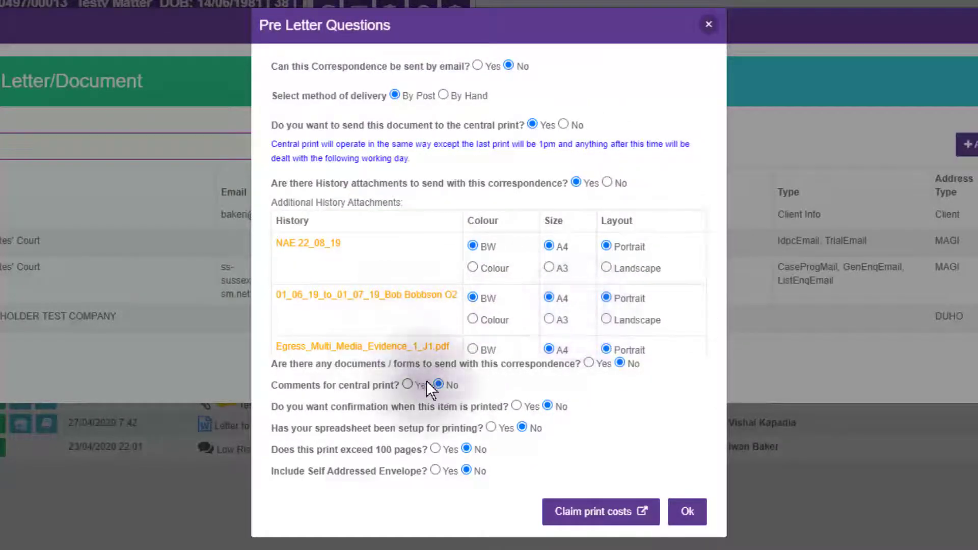
Step: Include the Case Plan form as an additional document with the correspondence
{"action": "left_click", "coordinate": [589, 363]}
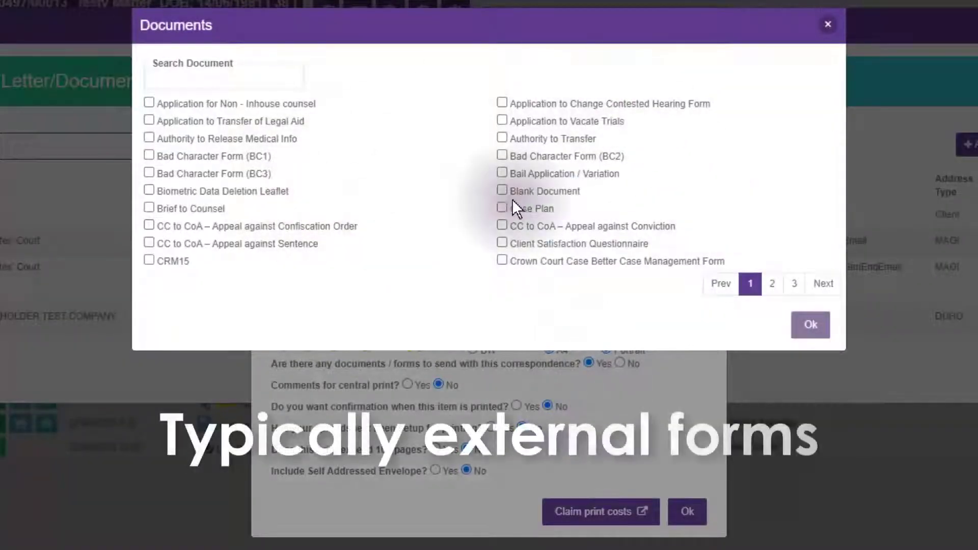
{"action": "left_click", "coordinate": [502, 208]}
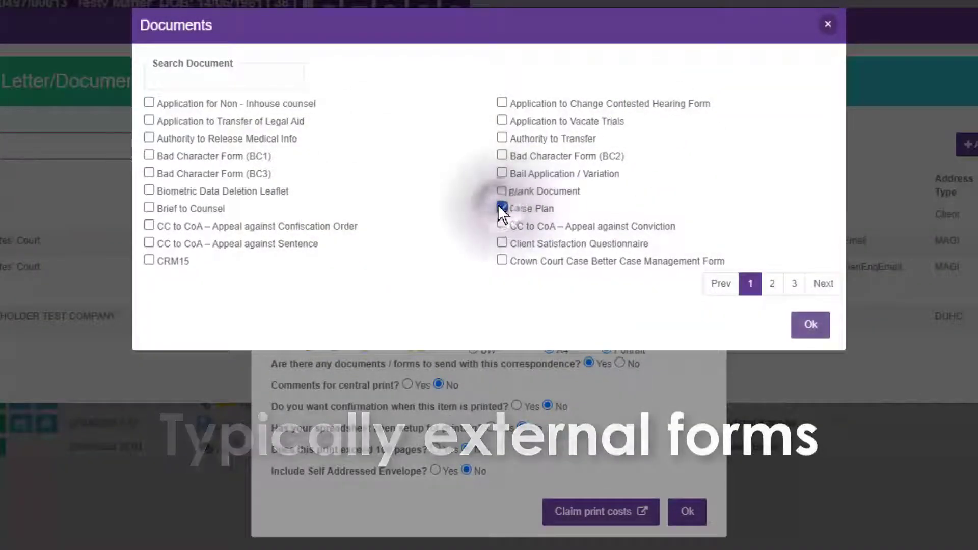
{"action": "left_click", "coordinate": [812, 325]}
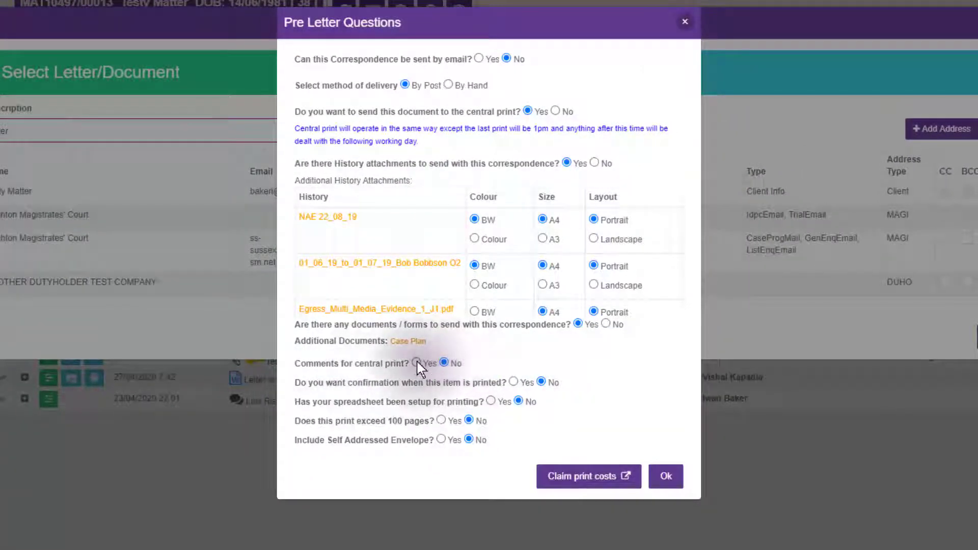
Step: Add the central print comment "My Comment here"
{"action": "left_click", "coordinate": [417, 363]}
{"action": "left_click", "coordinate": [421, 387]}
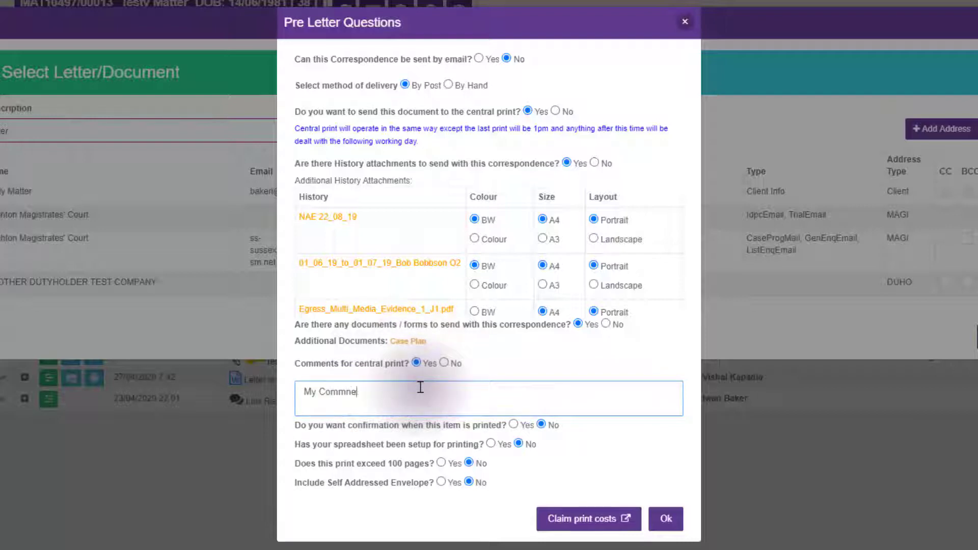
{"action": "type", "text": "My Comment here"}
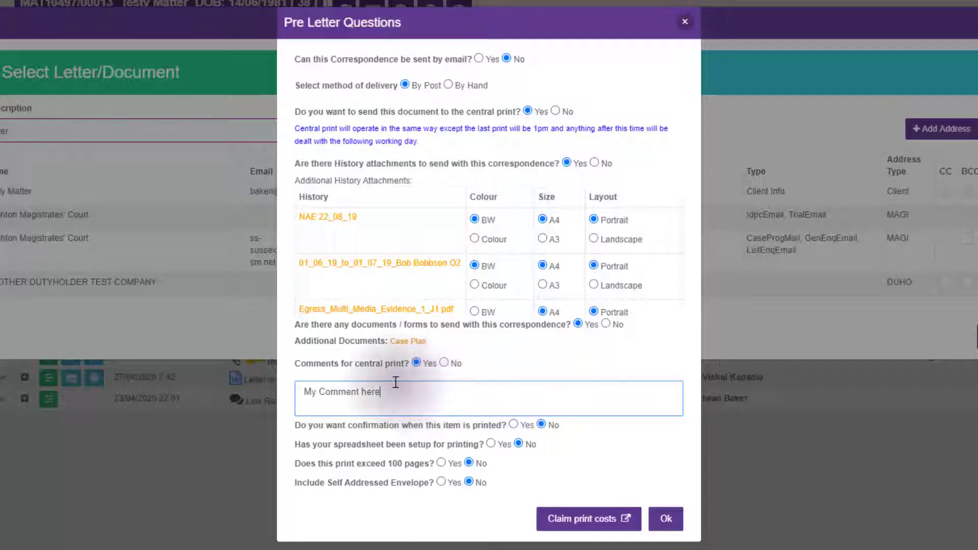
Step: Request print confirmation, mark the print as exceeding 100 pages, include a self-addressed envelope and submit the answers
{"action": "left_click", "coordinate": [514, 424]}
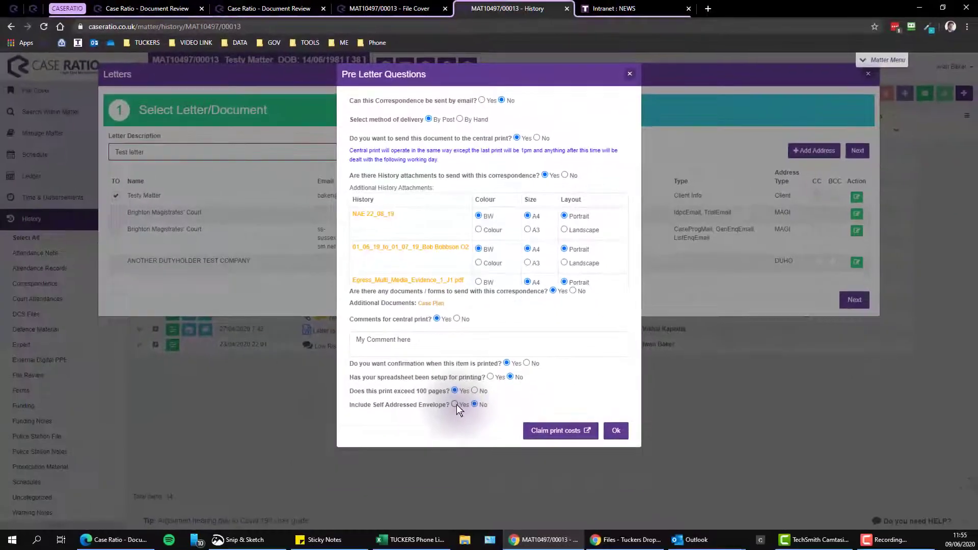
{"action": "left_click", "coordinate": [455, 404]}
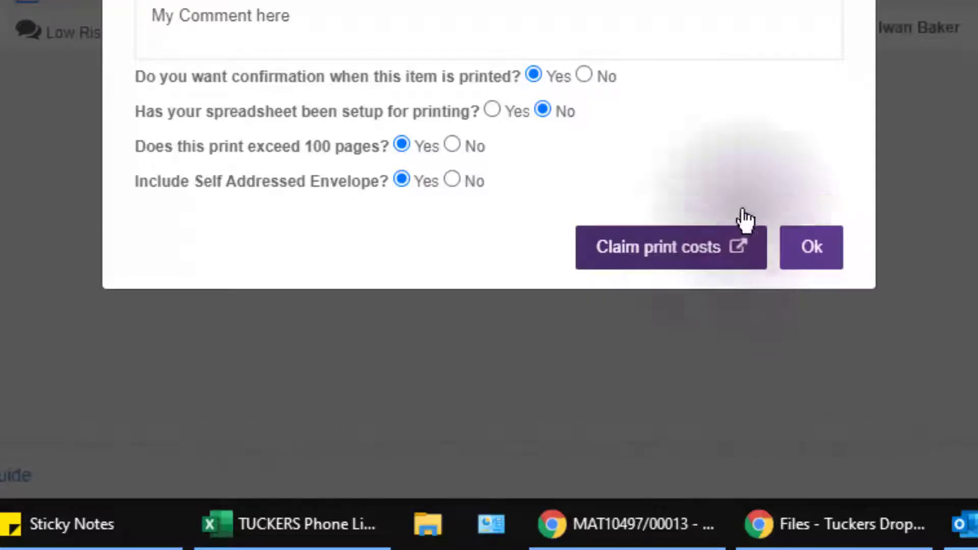
{"action": "left_click", "coordinate": [810, 250]}
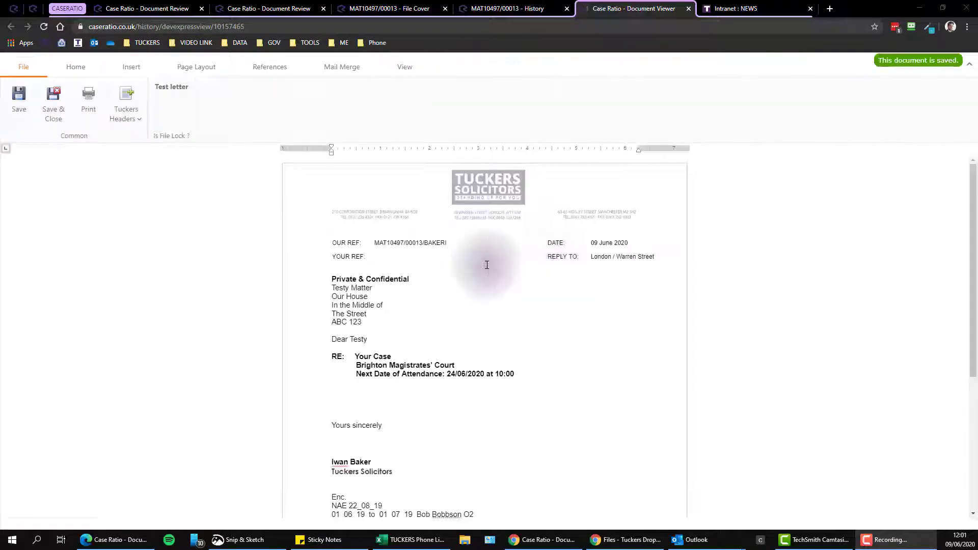
Step: Examine the enclosure list below the signature in the generated letter
{"action": "scroll", "coordinate": [470, 256], "scroll_direction": "down", "scroll_amount": 3}
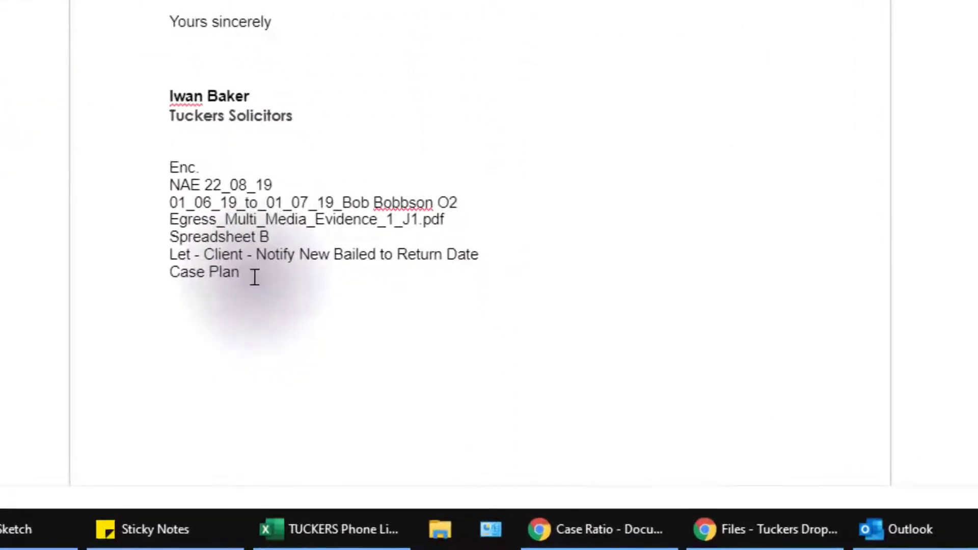
{"action": "left_click_drag", "start_coordinate": [253, 276], "coordinate": [168, 187]}
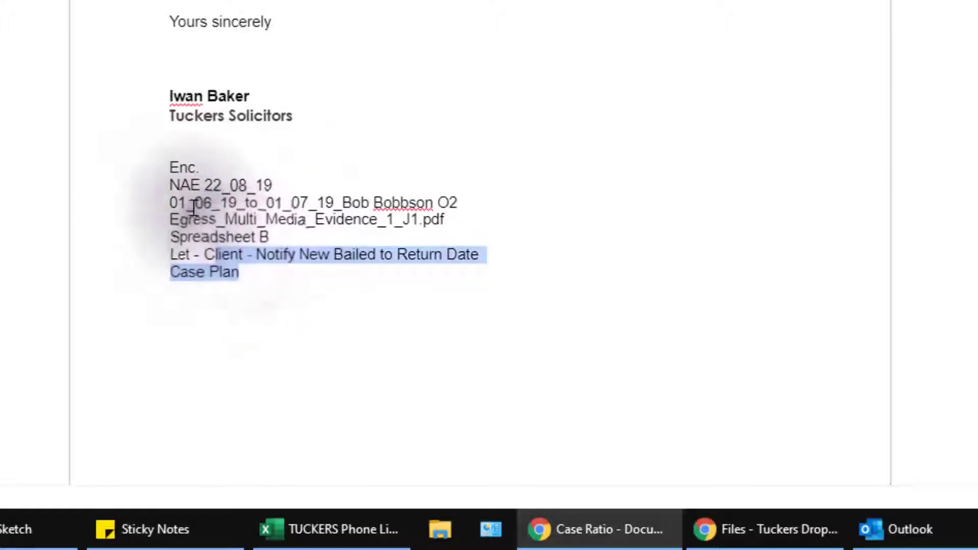
Step: Save and close the generated letter and record it as a routine letter
{"action": "left_click", "coordinate": [173, 185]}
{"action": "left_click", "coordinate": [276, 185]}
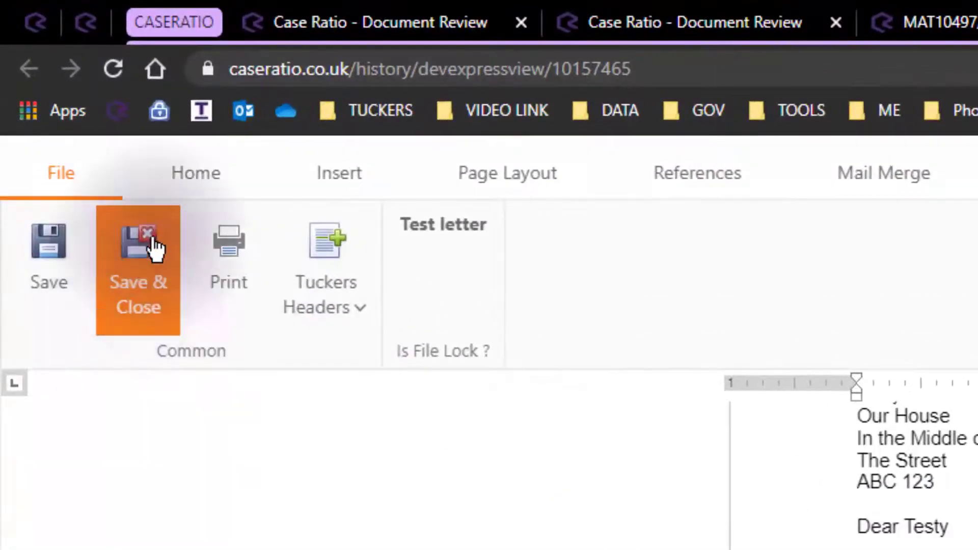
{"action": "left_click", "coordinate": [148, 250]}
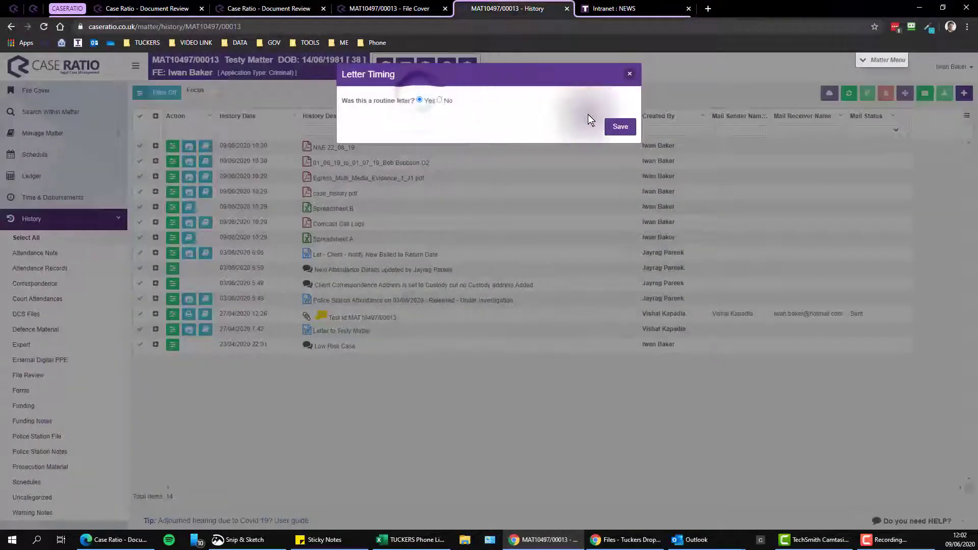
{"action": "left_click", "coordinate": [617, 127]}
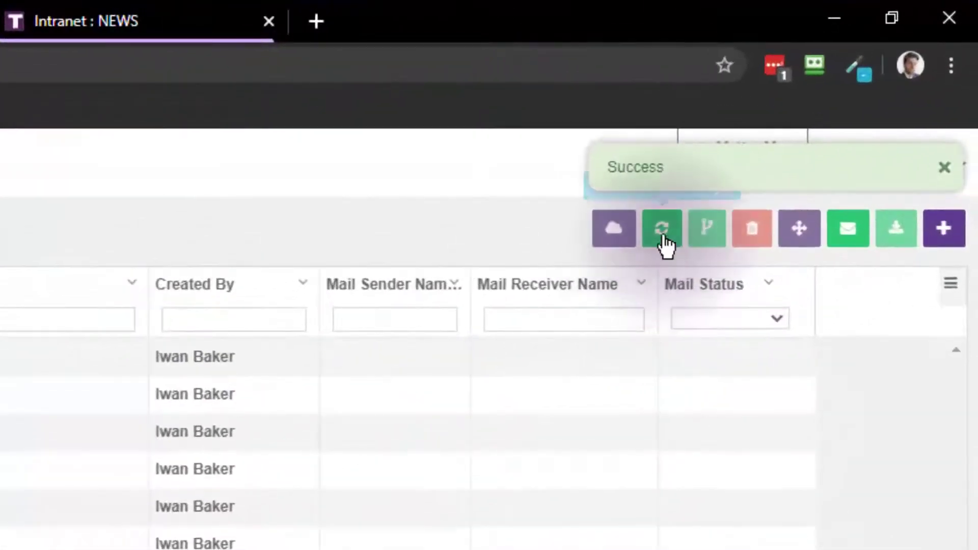
Step: Refresh the matter history and open the central print properties of Test letter
{"action": "left_click", "coordinate": [789, 139]}
{"action": "left_click", "coordinate": [120, 18]}
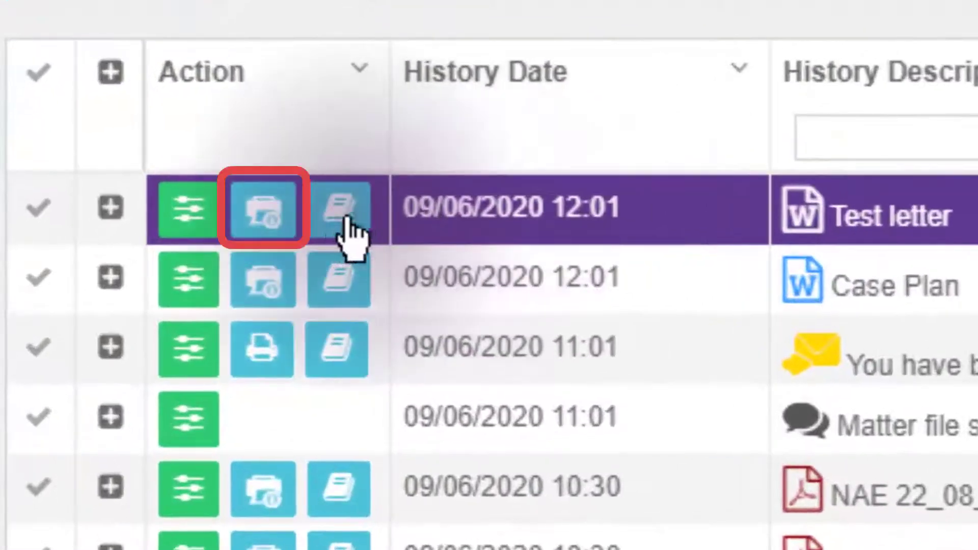
{"action": "mouse_move", "coordinate": [266, 218]}
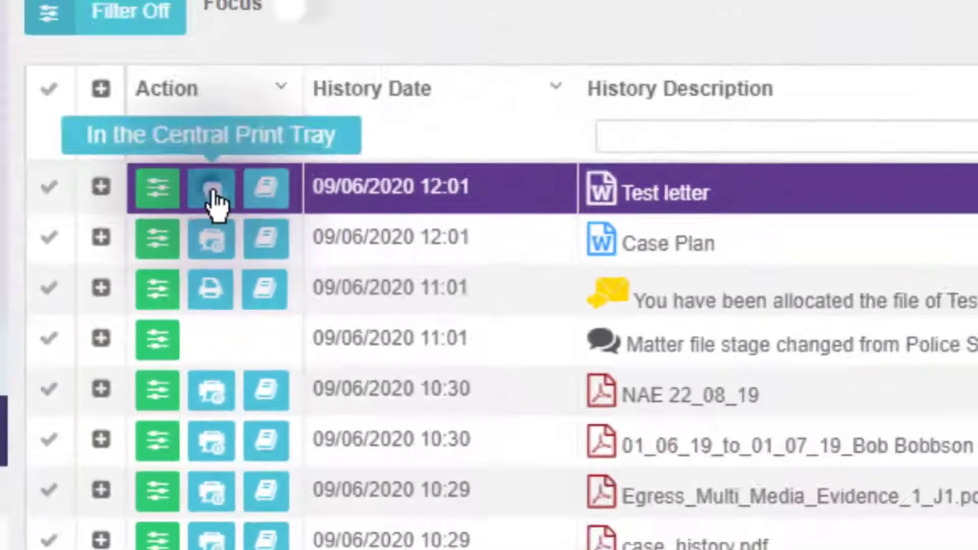
{"action": "left_click", "coordinate": [264, 217]}
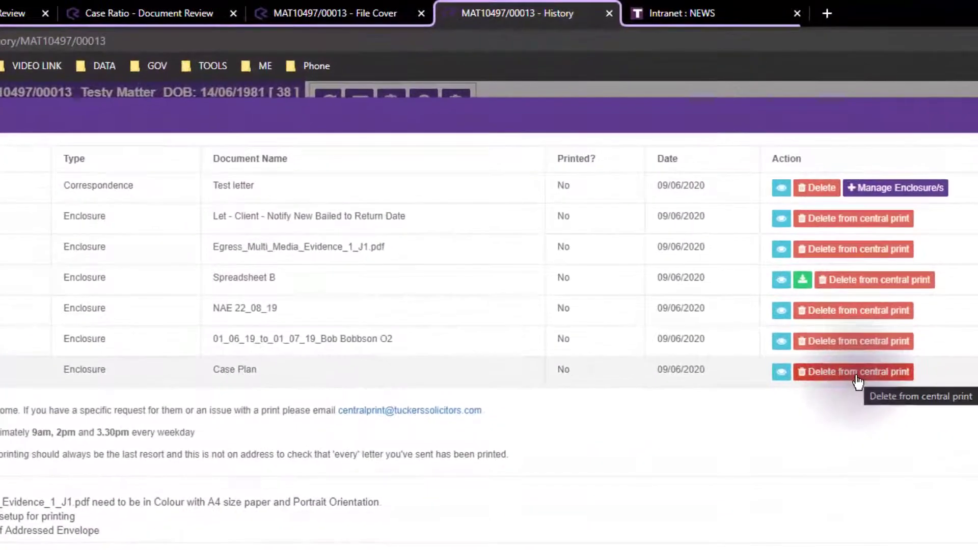
Step: Delete the 01_06_19_to_01_07_19 enclosure from Test letter's central print request and confirm the deletion
{"action": "left_click", "coordinate": [847, 340]}
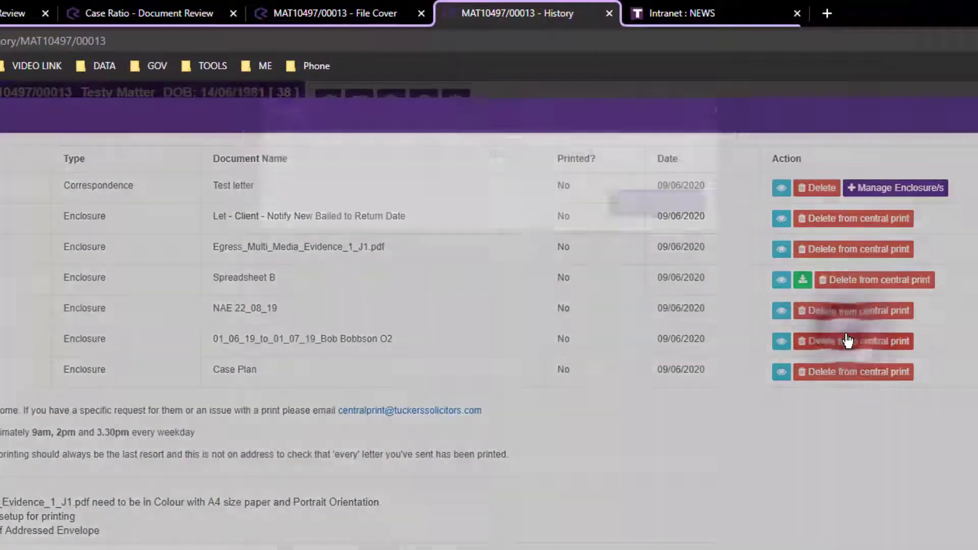
{"action": "left_click", "coordinate": [655, 203]}
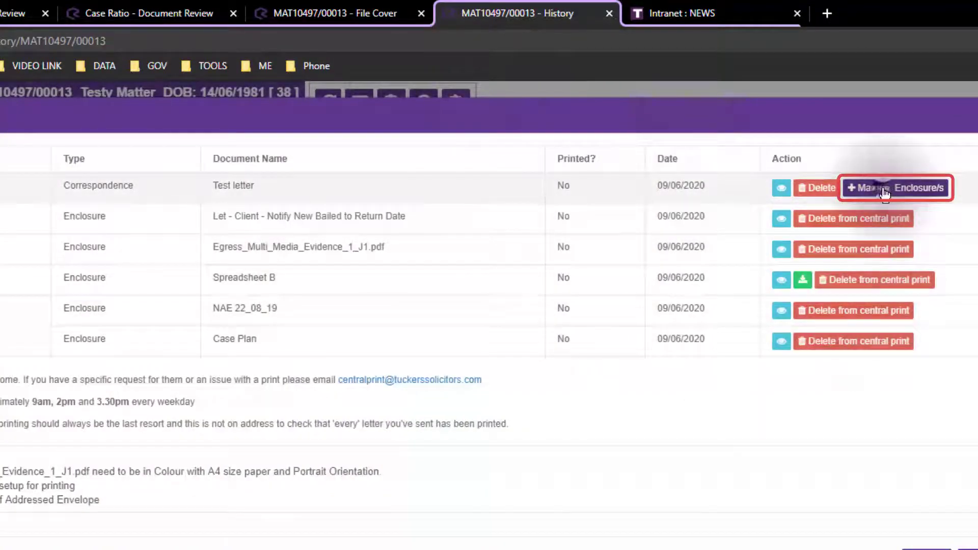
Step: Examine Test letter's enclosure options and the printed status of its documents, and close the print properties
{"action": "left_click", "coordinate": [885, 190]}
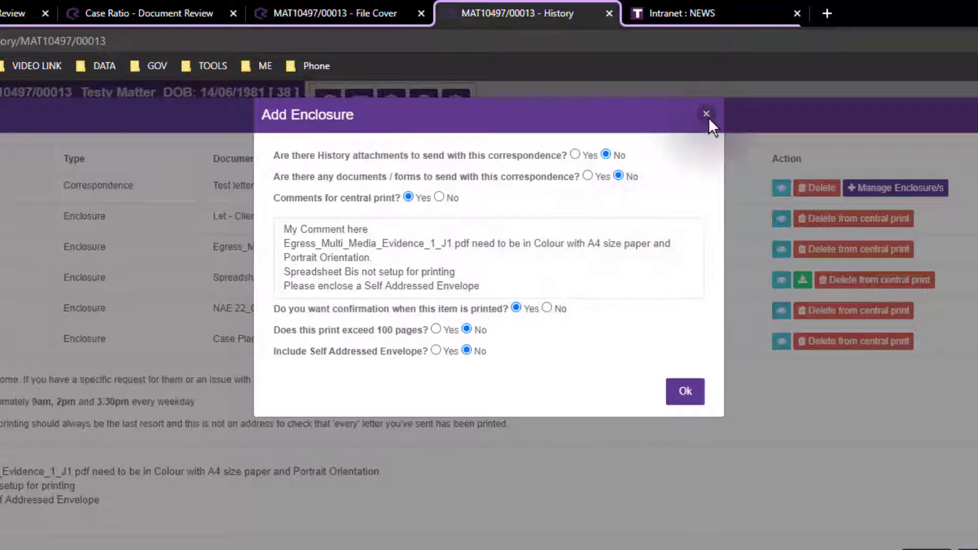
{"action": "left_click", "coordinate": [697, 398]}
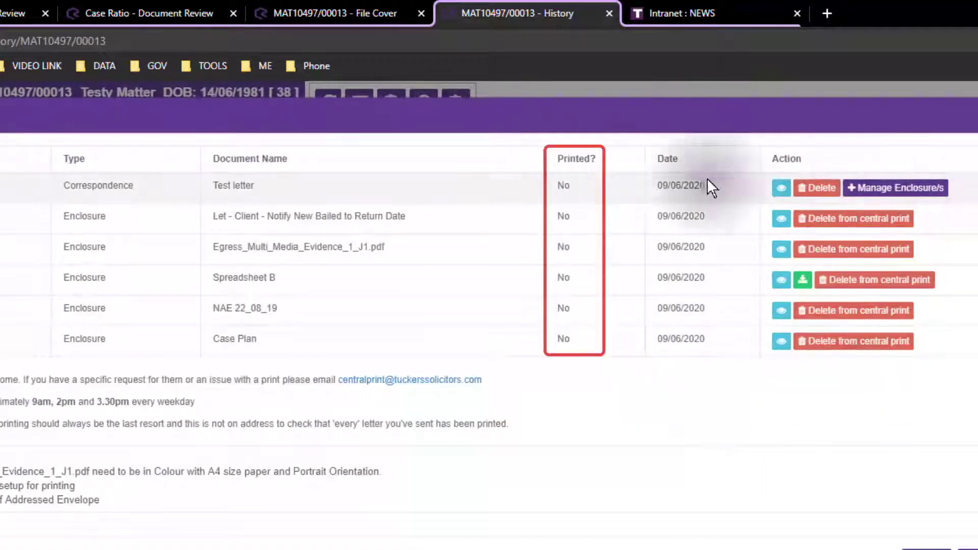
{"action": "left_click_drag", "start_coordinate": [559, 181], "coordinate": [576, 336]}
{"action": "left_click", "coordinate": [654, 284]}
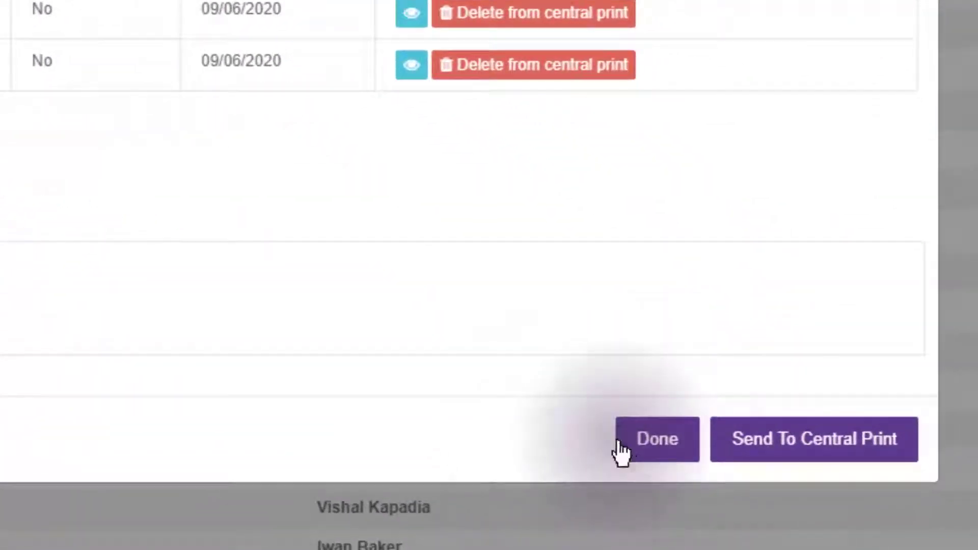
{"action": "left_click", "coordinate": [657, 448]}
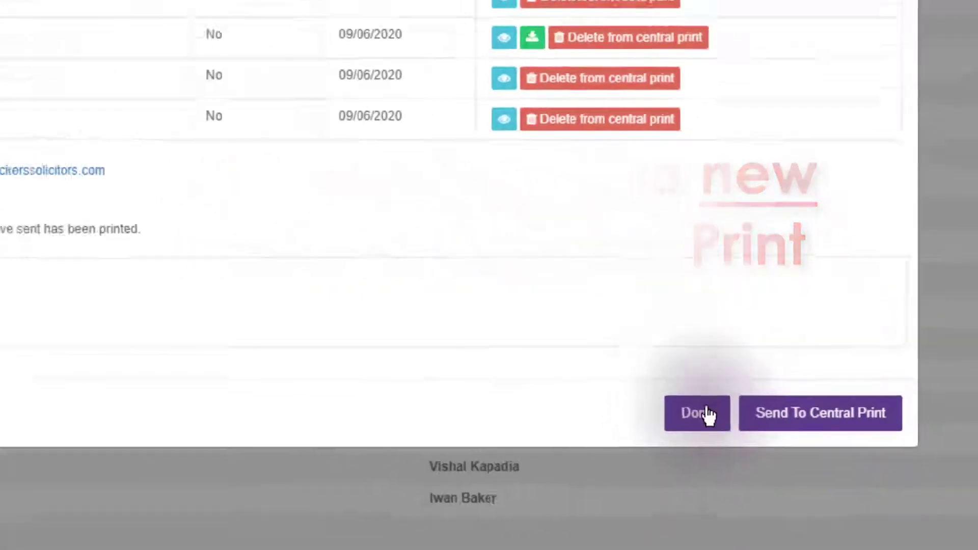
{"action": "left_click", "coordinate": [708, 415]}
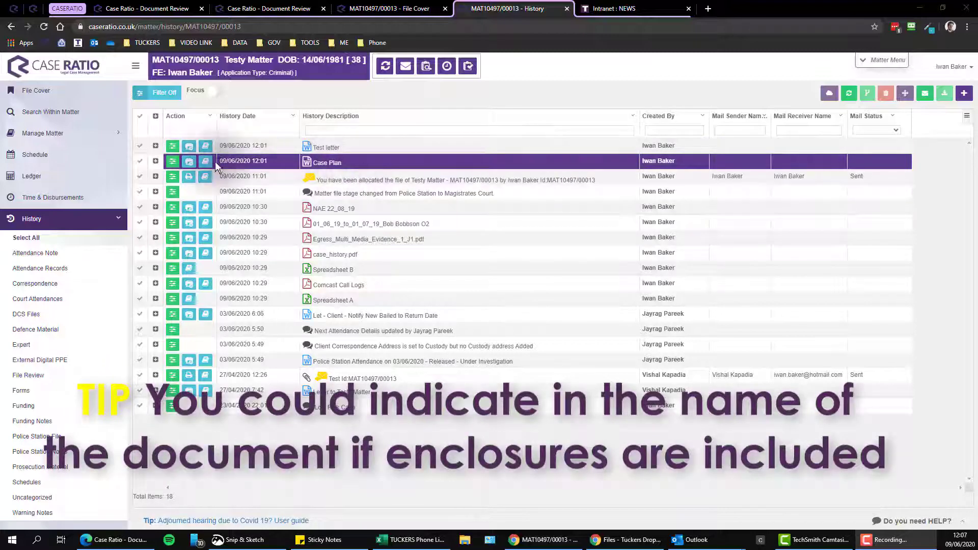
Step: Compare the central print properties of the Case Plan document with those of Test letter
{"action": "left_click", "coordinate": [188, 162]}
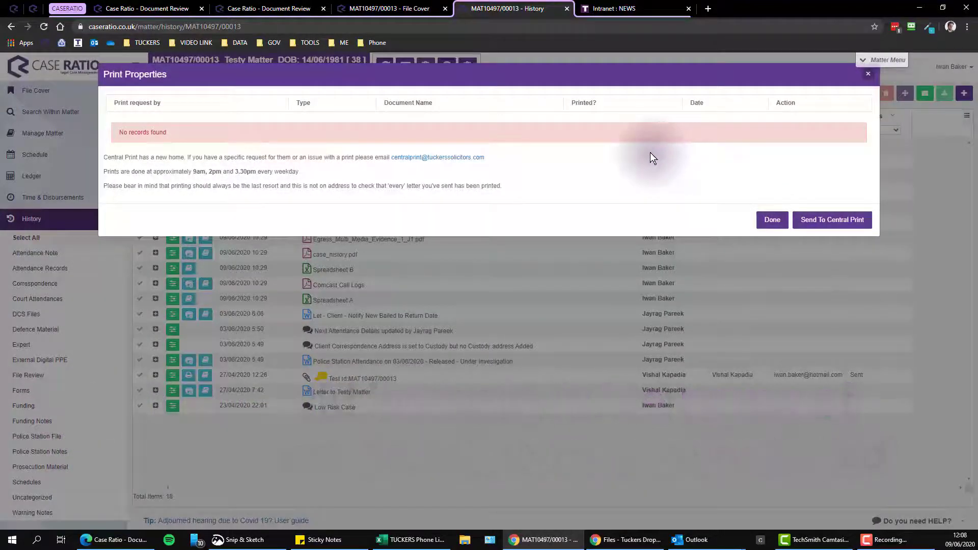
{"action": "left_click", "coordinate": [865, 76]}
{"action": "left_click", "coordinate": [341, 147]}
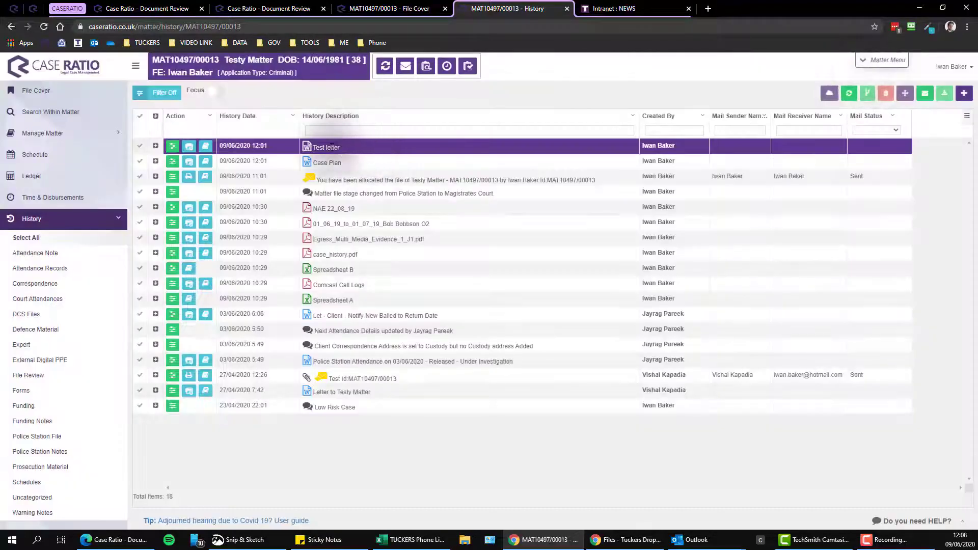
{"action": "left_click", "coordinate": [341, 163]}
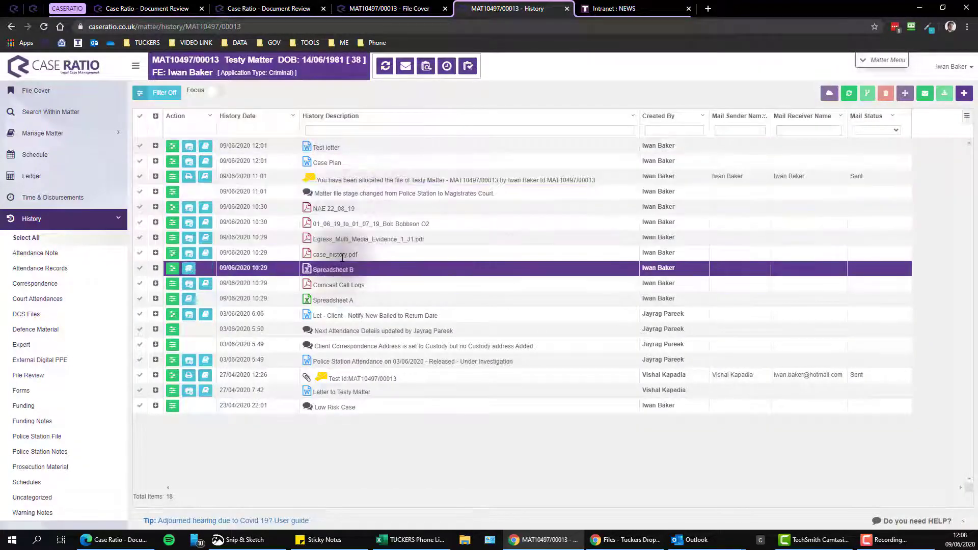
{"action": "left_click", "coordinate": [189, 145]}
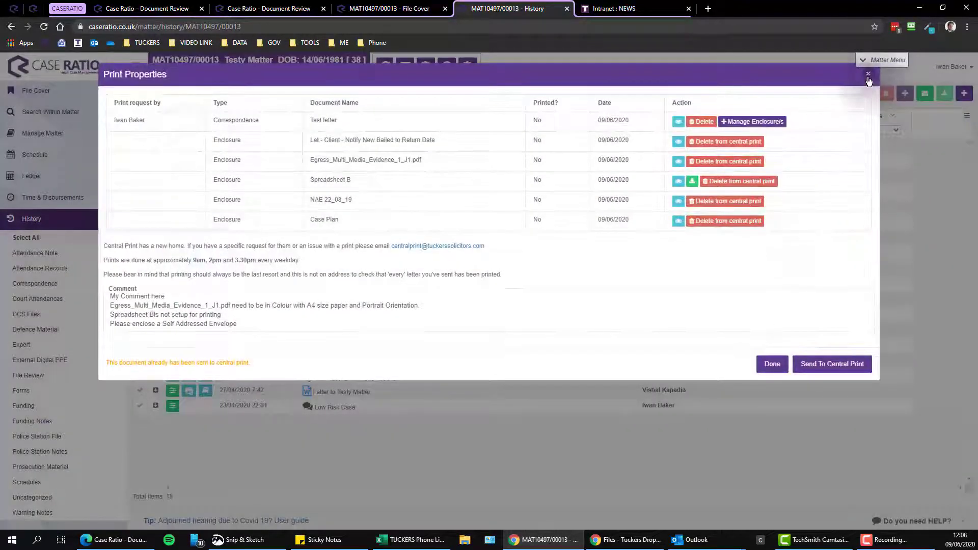
{"action": "left_click", "coordinate": [868, 74]}
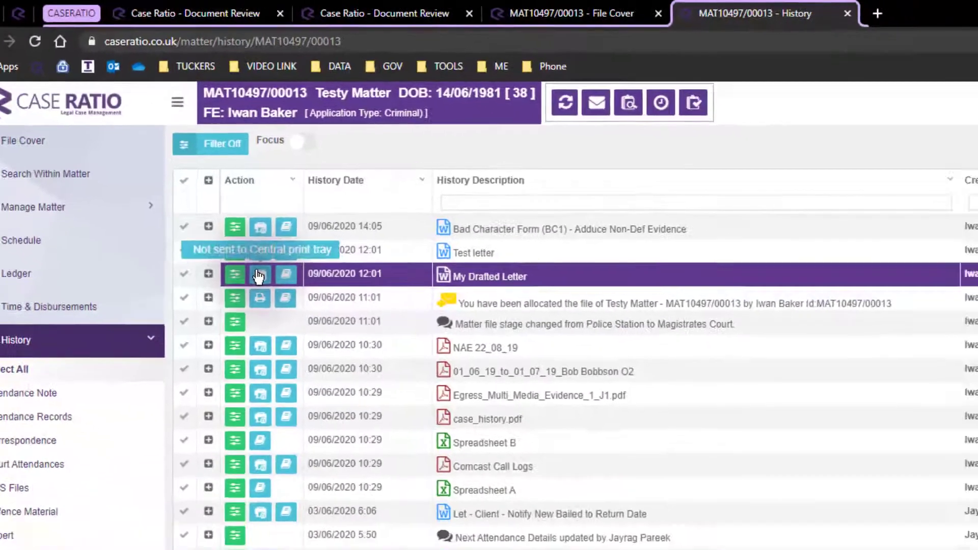
Step: Start sending My Drafted Letter to central print with the NAE 22_08_19 and 01_06_19_to_01_07_19 history documents attached
{"action": "left_click", "coordinate": [351, 303]}
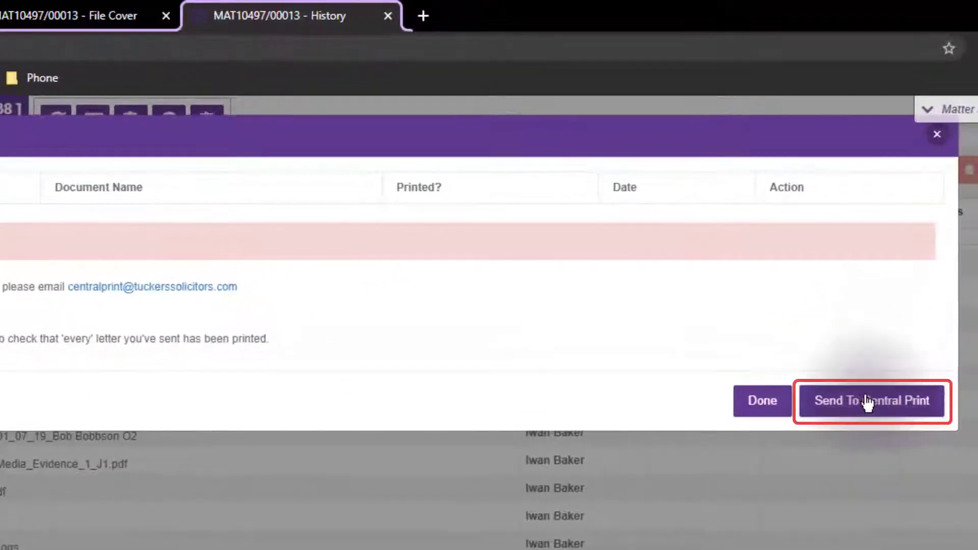
{"action": "left_click", "coordinate": [868, 401]}
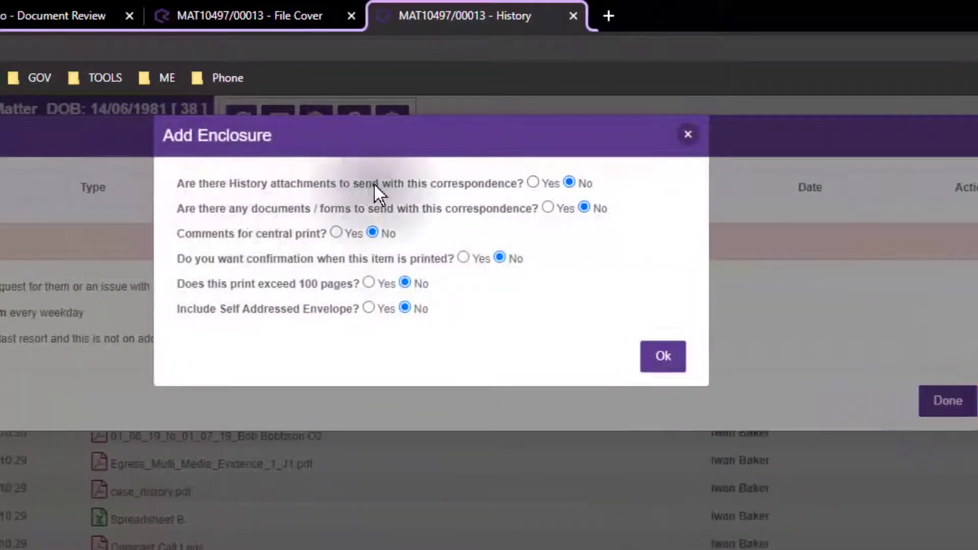
{"action": "left_click", "coordinate": [533, 183]}
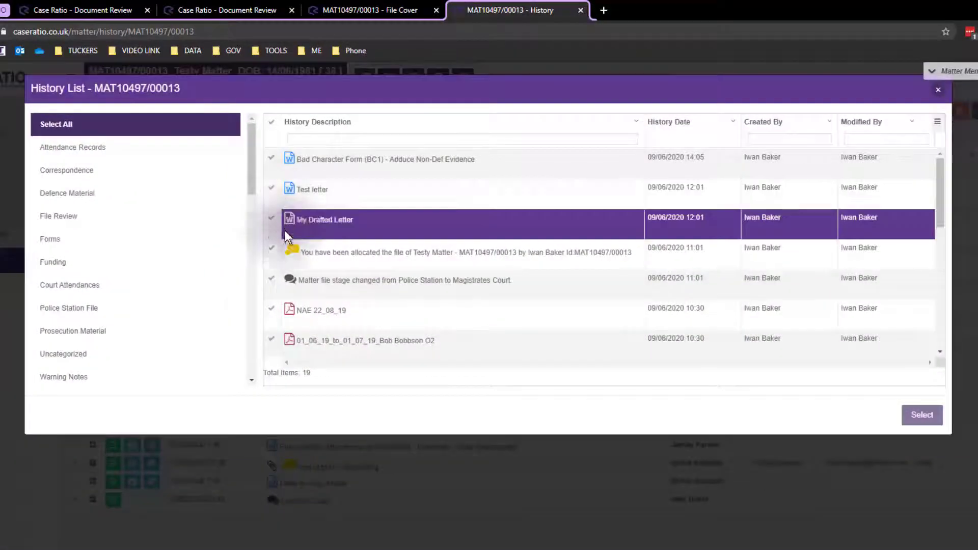
{"action": "left_click", "coordinate": [271, 309]}
{"action": "left_click", "coordinate": [271, 338]}
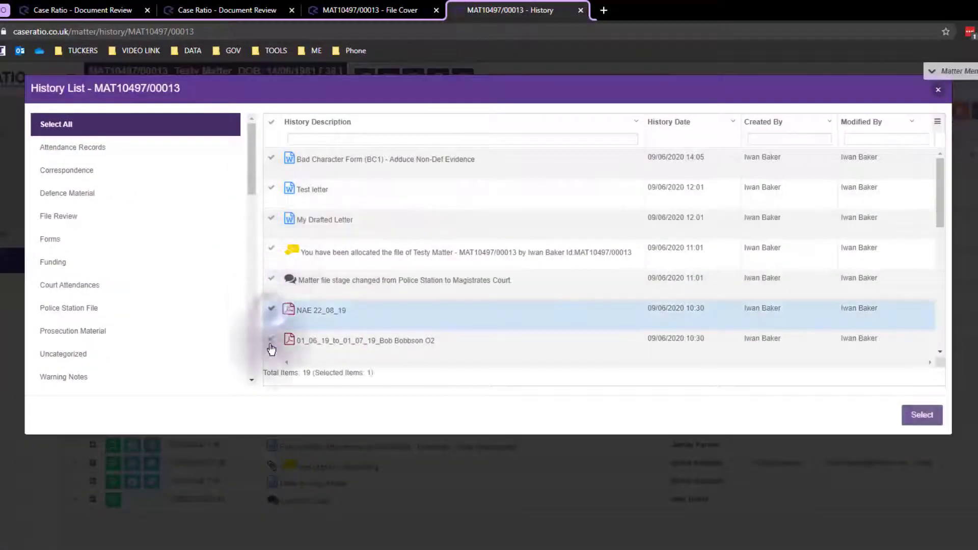
{"action": "left_click", "coordinate": [919, 414]}
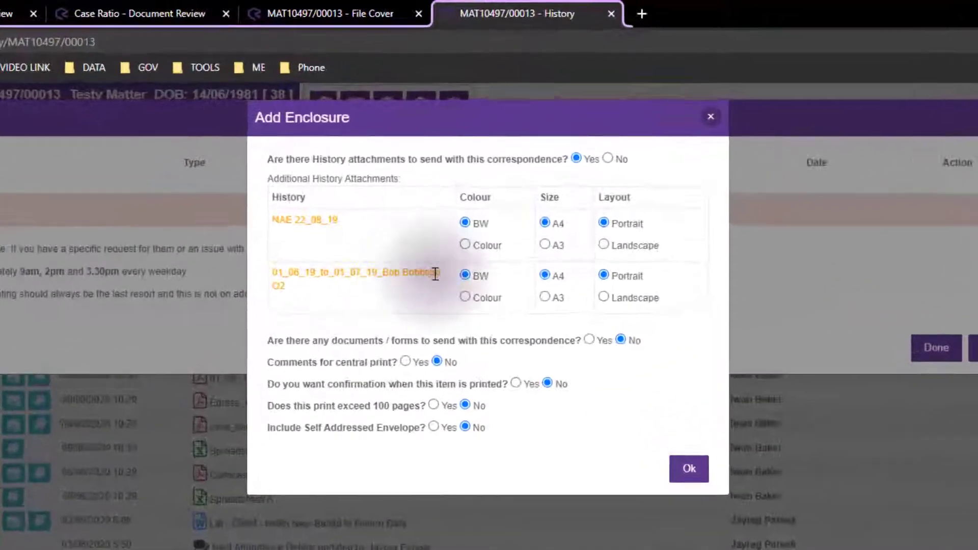
Step: Set the 01_06_19_to_01_07_19 attachment to A3 landscape and include Bad Character Form (BC3) as an additional document
{"action": "left_click", "coordinate": [562, 297]}
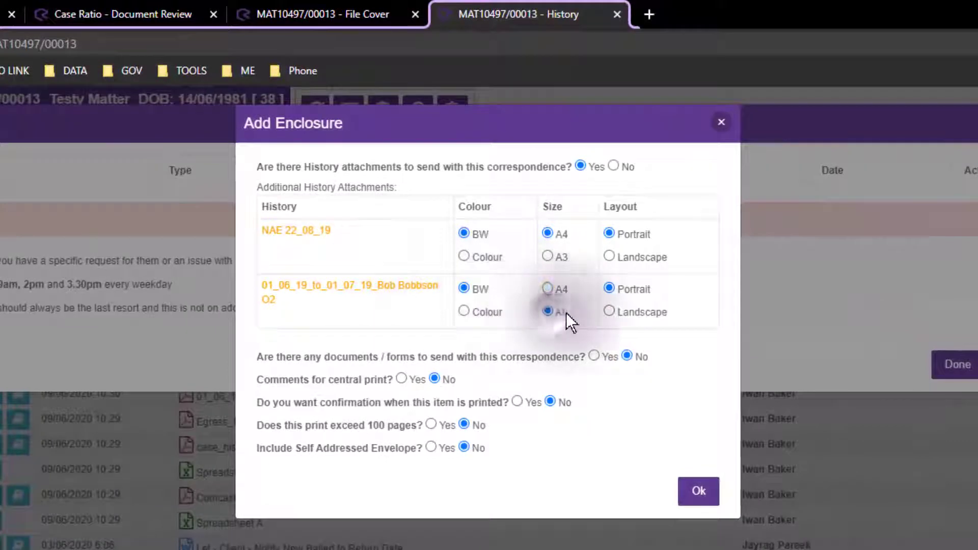
{"action": "left_click", "coordinate": [611, 311]}
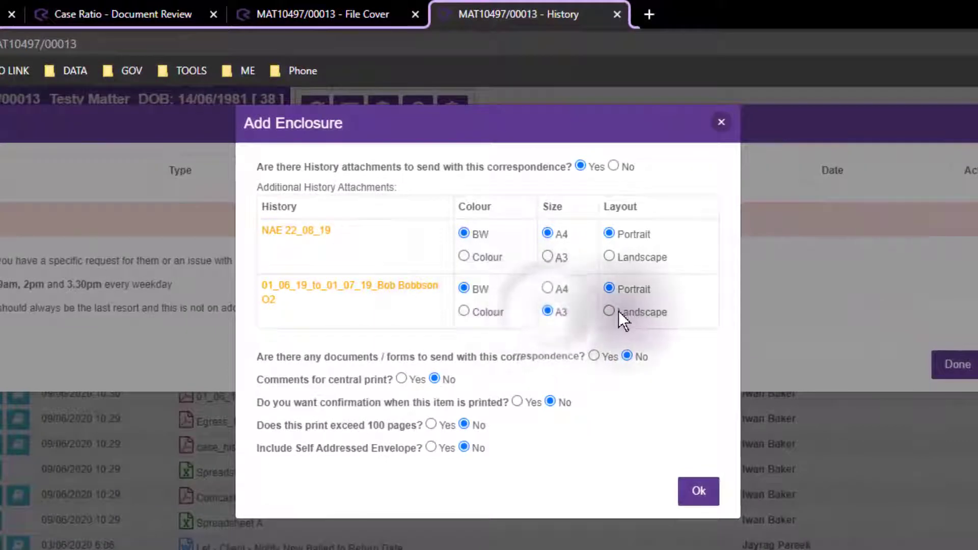
{"action": "left_click", "coordinate": [594, 356]}
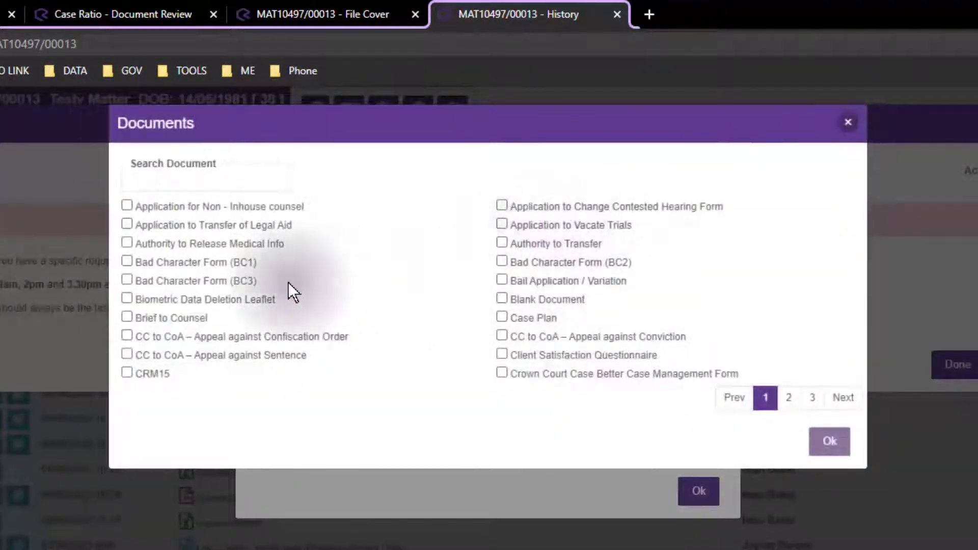
{"action": "left_click", "coordinate": [128, 279]}
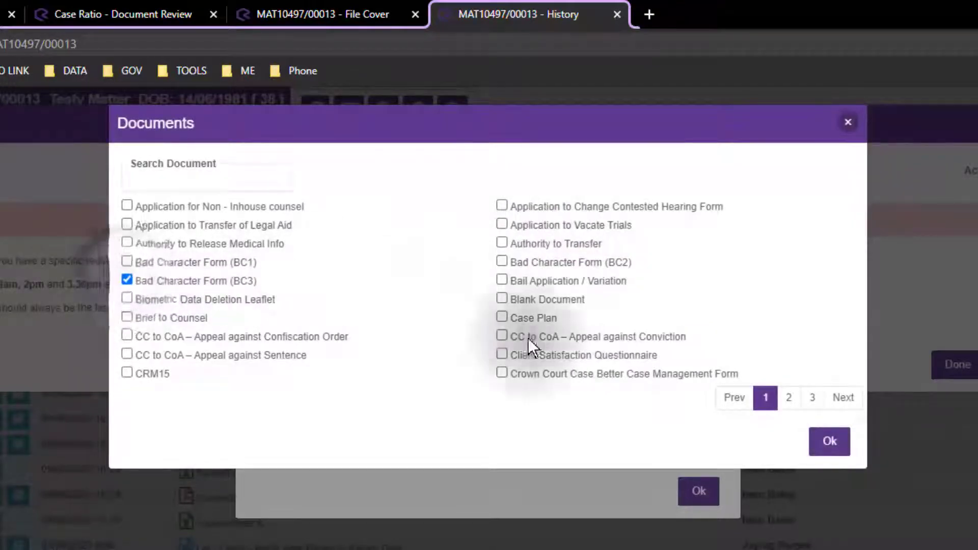
{"action": "left_click", "coordinate": [829, 441]}
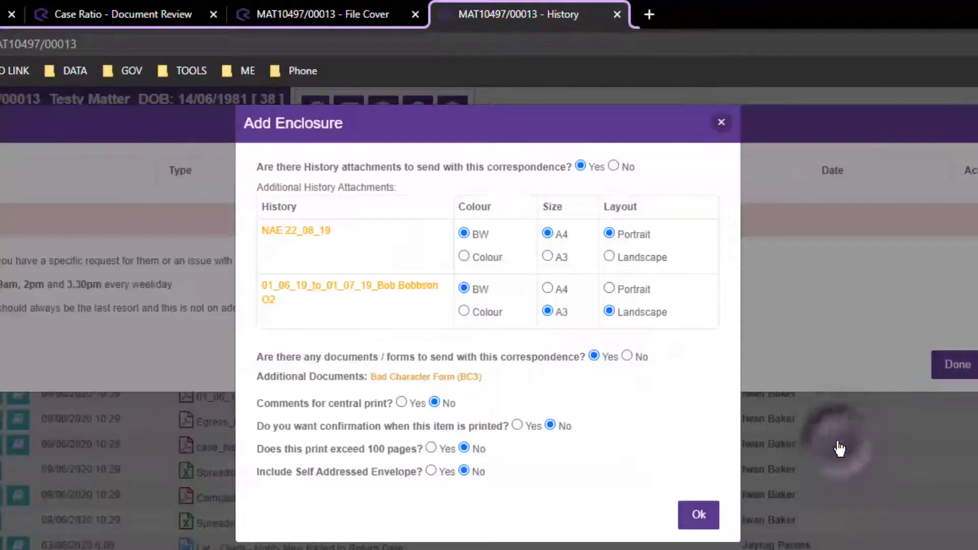
Step: Include a self-addressed envelope, submit the enclosure settings and close the print properties
{"action": "left_click", "coordinate": [428, 470]}
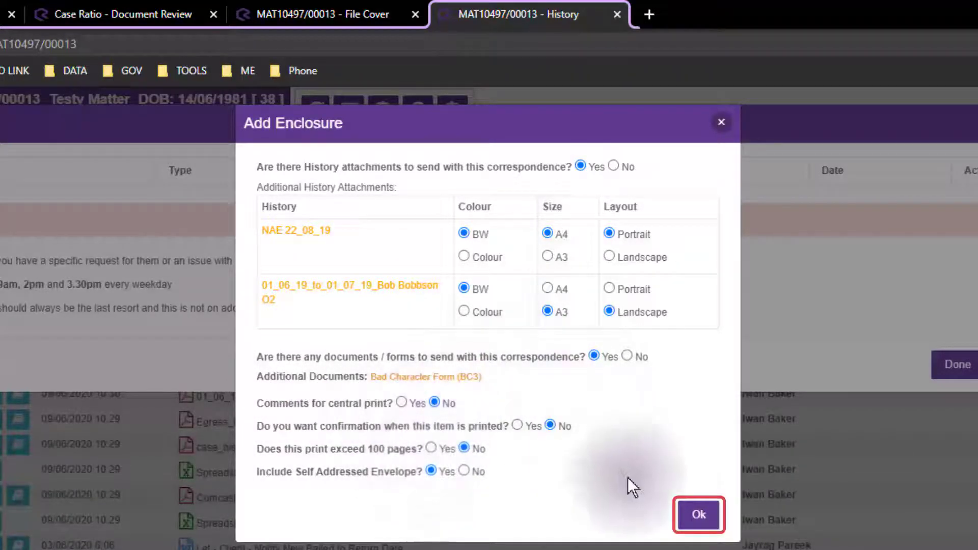
{"action": "left_click", "coordinate": [695, 512]}
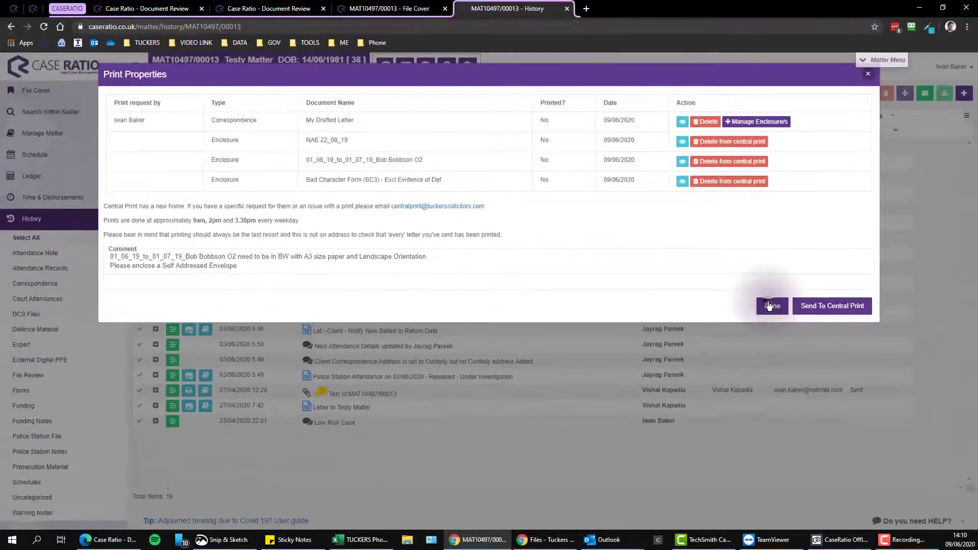
{"action": "left_click", "coordinate": [769, 305]}
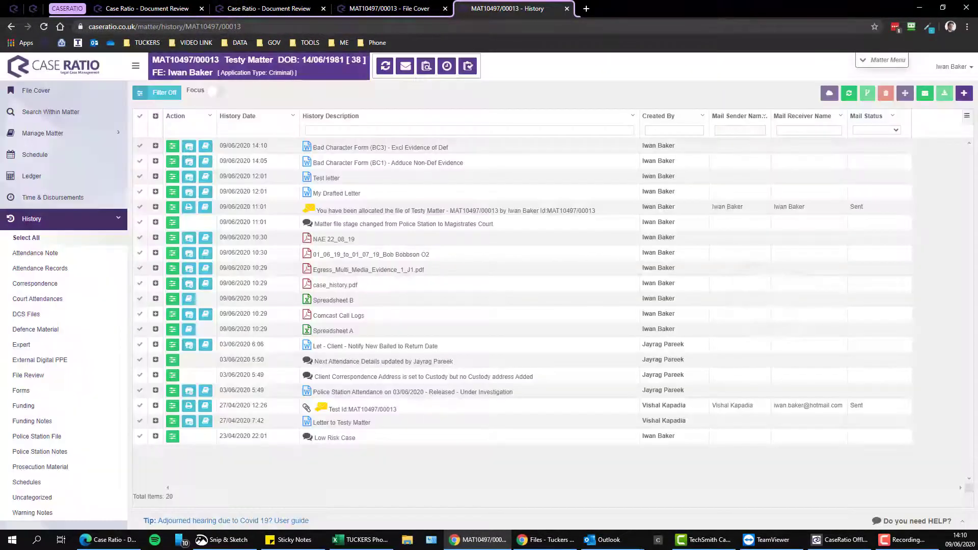